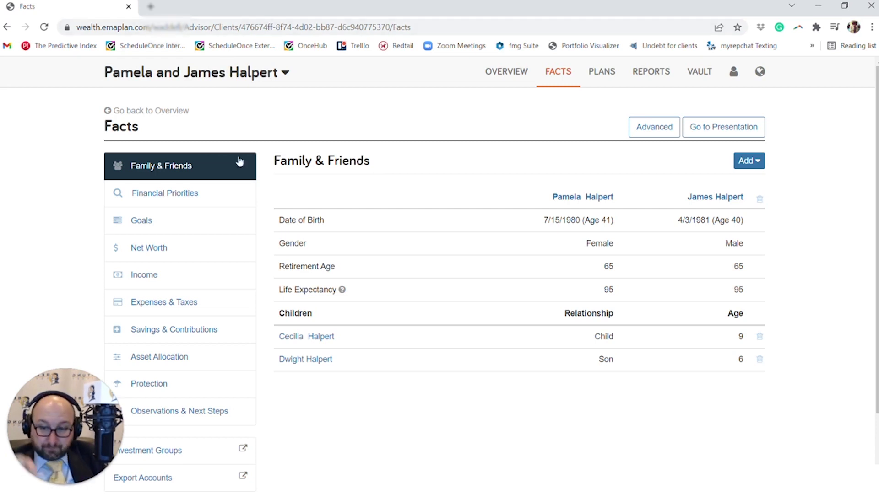
- Show the clients' net worth facts and look at the Jackson National Variable Annuity entry
{"action": "left_click", "coordinate": [220, 252]}
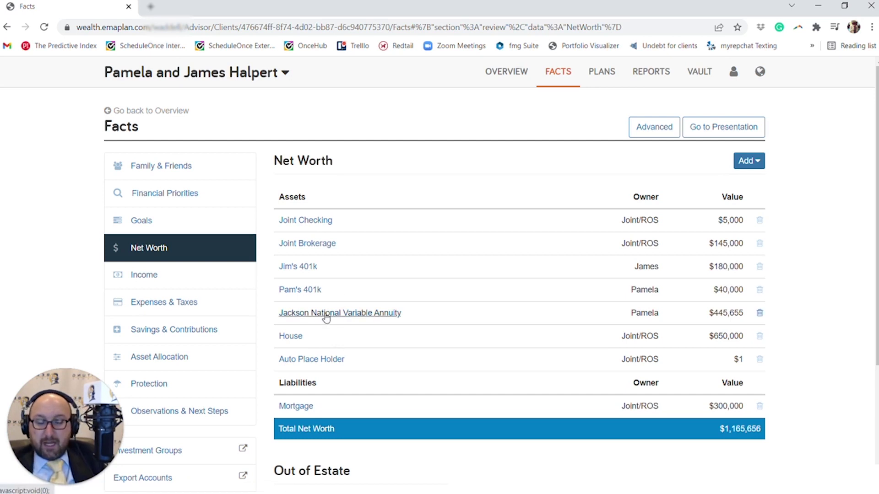
{"action": "left_click", "coordinate": [325, 315]}
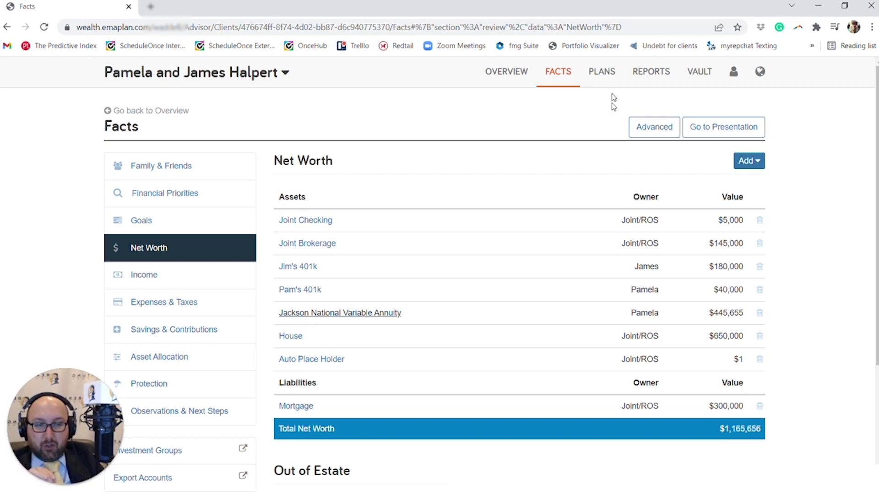
- Add a new scenario to the clients' plans, keeping the default name Advanced Plan - Mar 2022, and open it in Advanced Planning
{"action": "left_click", "coordinate": [607, 82]}
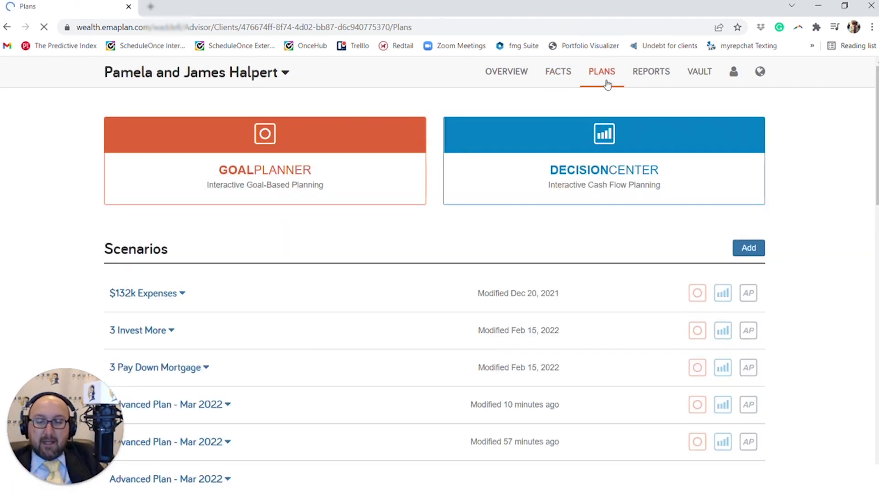
{"action": "left_click_drag", "start_coordinate": [111, 249], "coordinate": [173, 247]}
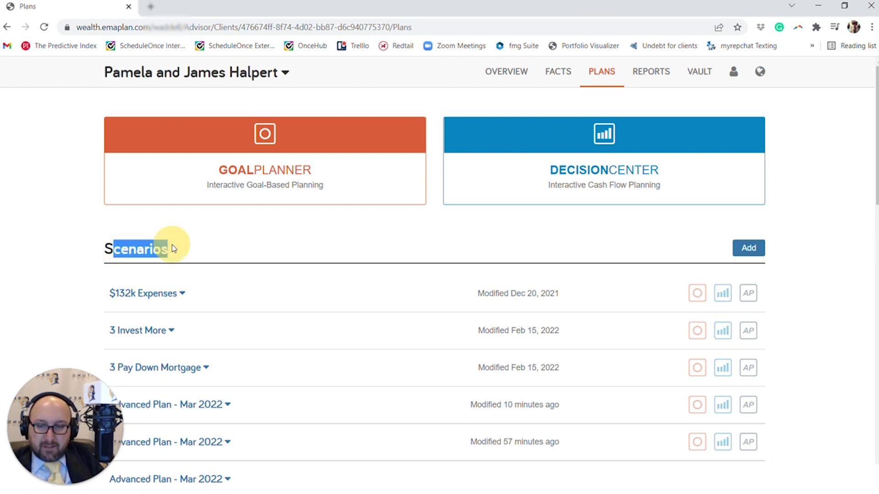
{"action": "left_click", "coordinate": [182, 260]}
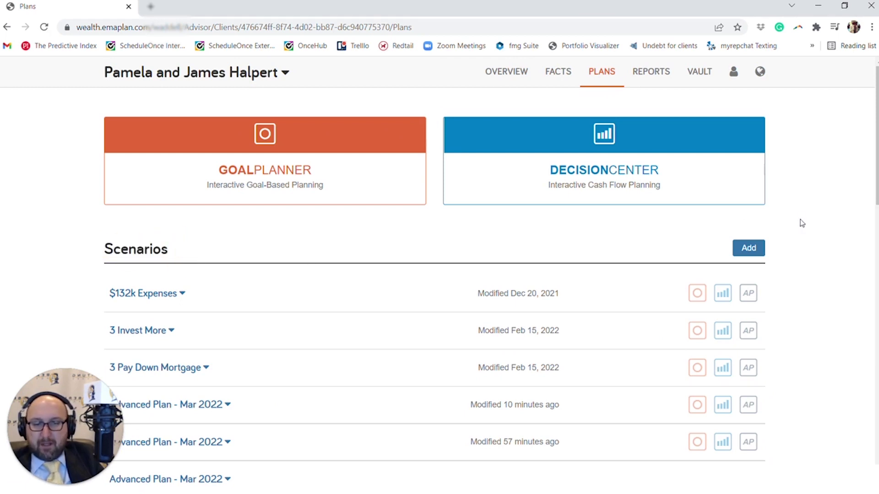
{"action": "left_click", "coordinate": [751, 249]}
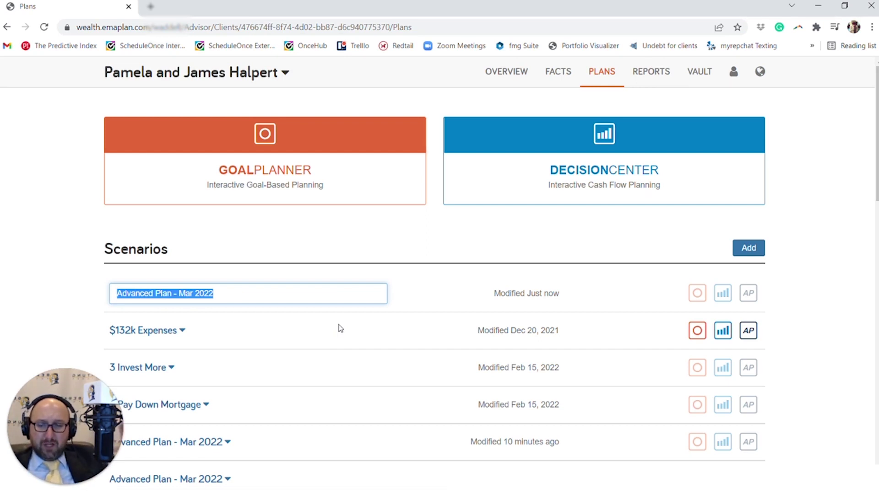
{"action": "left_click", "coordinate": [749, 298]}
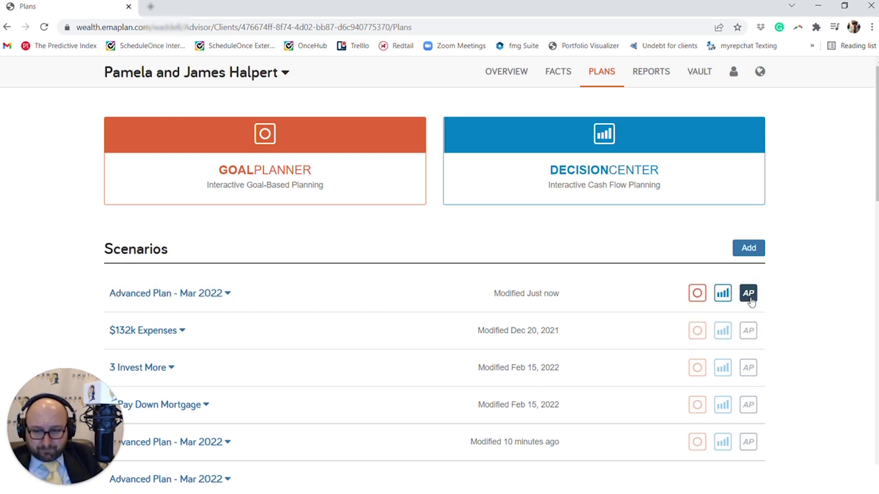
{"action": "left_click", "coordinate": [750, 298]}
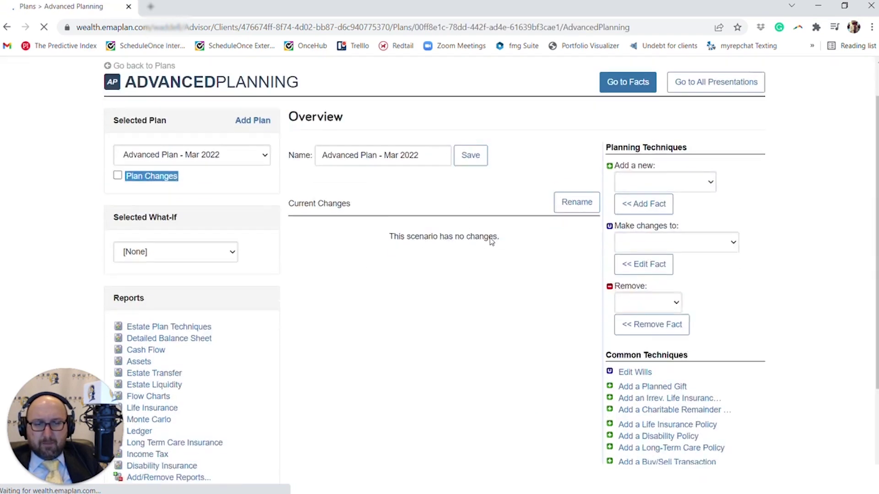
- Change the plan's Retirement & Death assumptions by setting the first client's retirement age to 63, and save
{"action": "scroll", "coordinate": [488, 242], "scroll_direction": "down", "scroll_amount": 1}
{"action": "scroll", "coordinate": [497, 235], "scroll_direction": "up", "scroll_amount": 1}
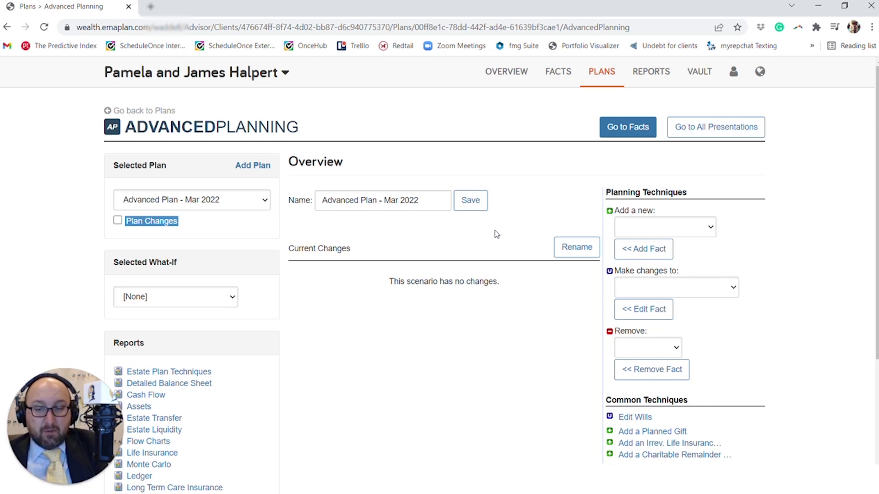
{"action": "left_click", "coordinate": [683, 289]}
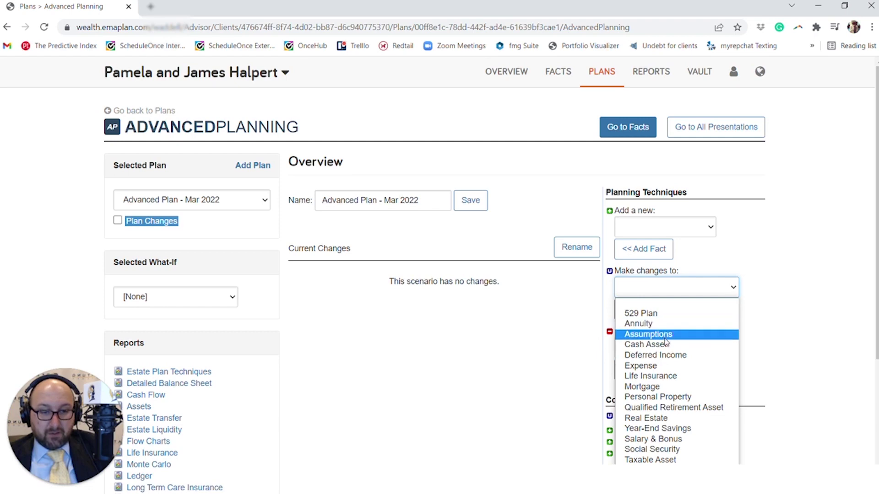
{"action": "left_click", "coordinate": [668, 334]}
{"action": "left_click", "coordinate": [648, 331]}
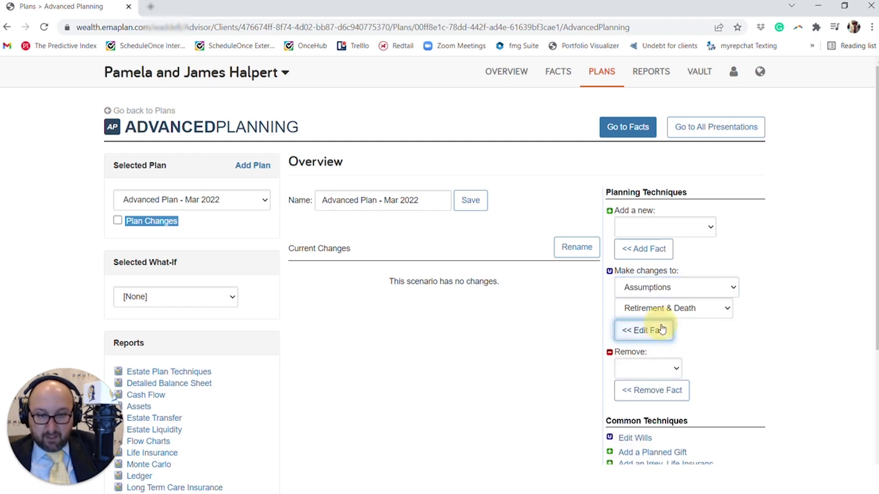
{"action": "scroll", "coordinate": [598, 337], "scroll_direction": "down", "scroll_amount": 1}
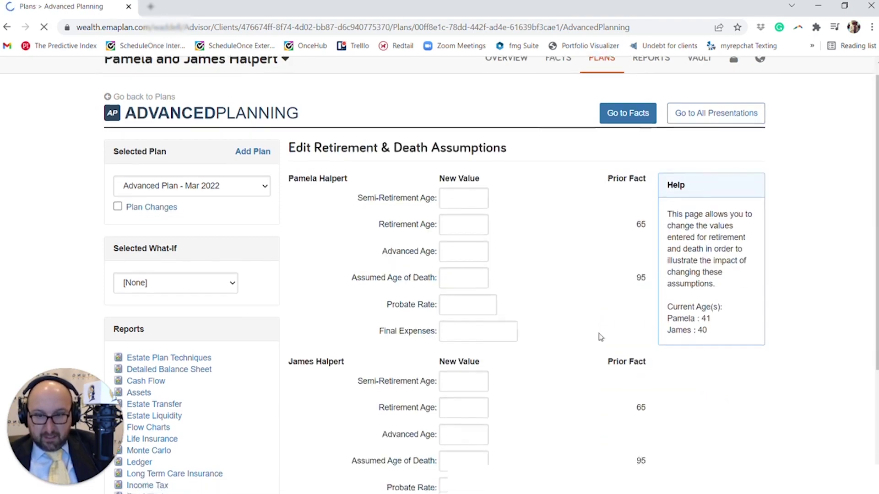
{"action": "left_click", "coordinate": [481, 180]}
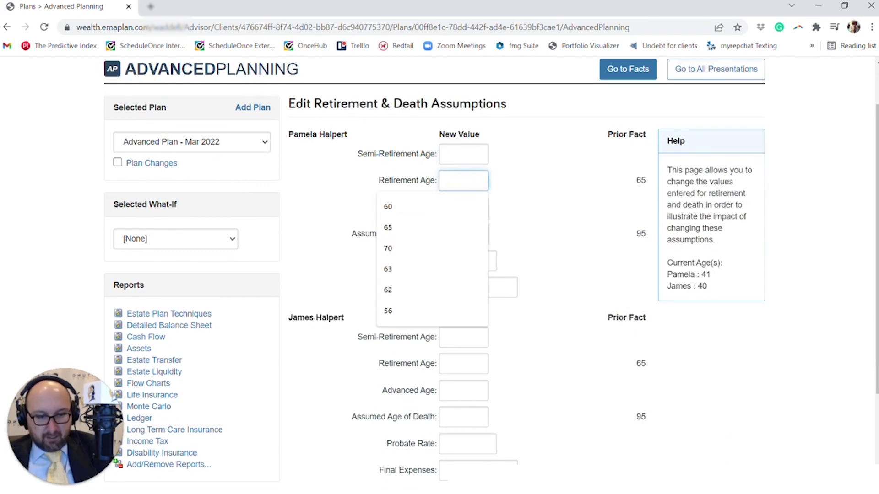
{"action": "type", "text": "62"}
{"action": "scroll", "coordinate": [367, 415], "scroll_direction": "down", "scroll_amount": 3}
{"action": "left_click", "coordinate": [364, 406]}
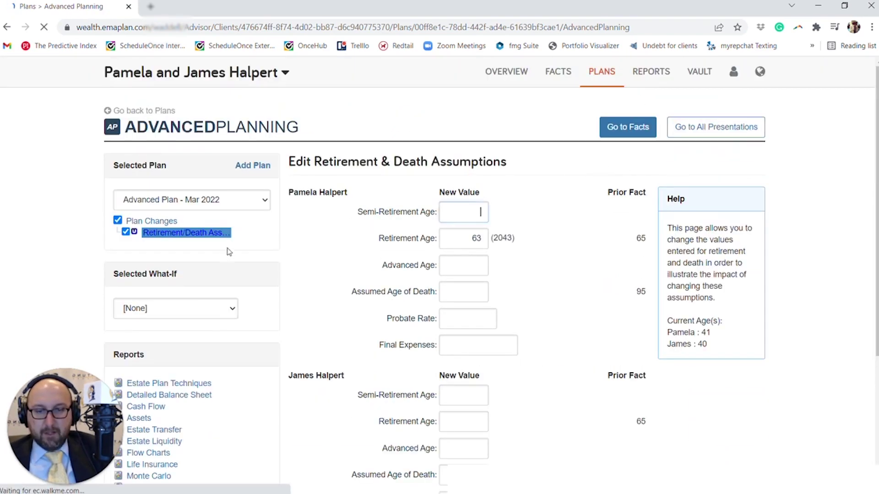
- Rename the retirement assumptions change in the plan overview as "Retire at 63"
{"action": "left_click", "coordinate": [159, 223]}
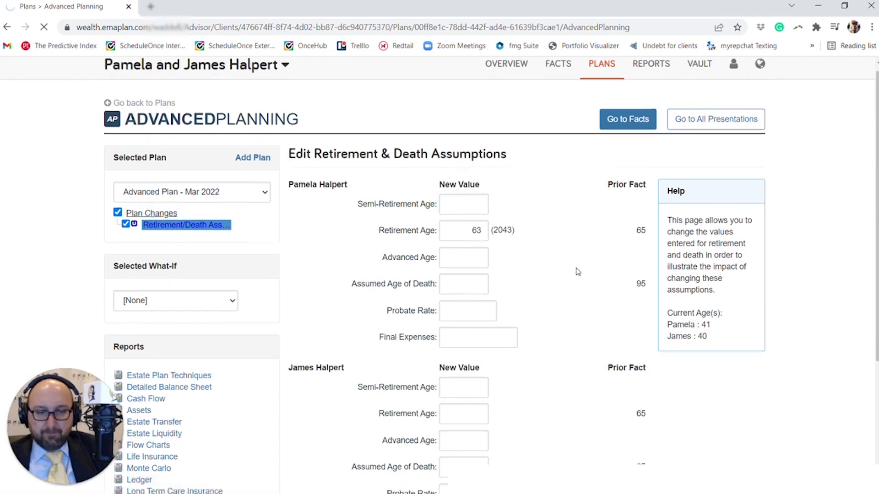
{"action": "left_click", "coordinate": [583, 251]}
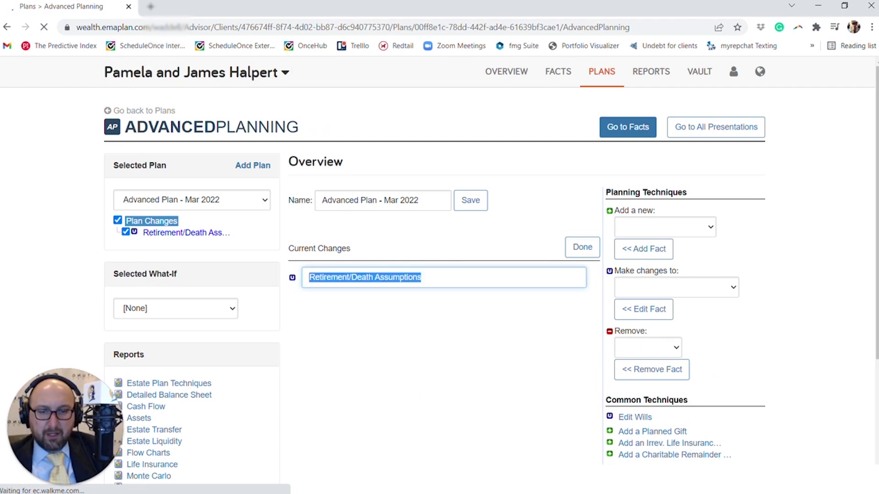
{"action": "type", "text": "Retire at"}
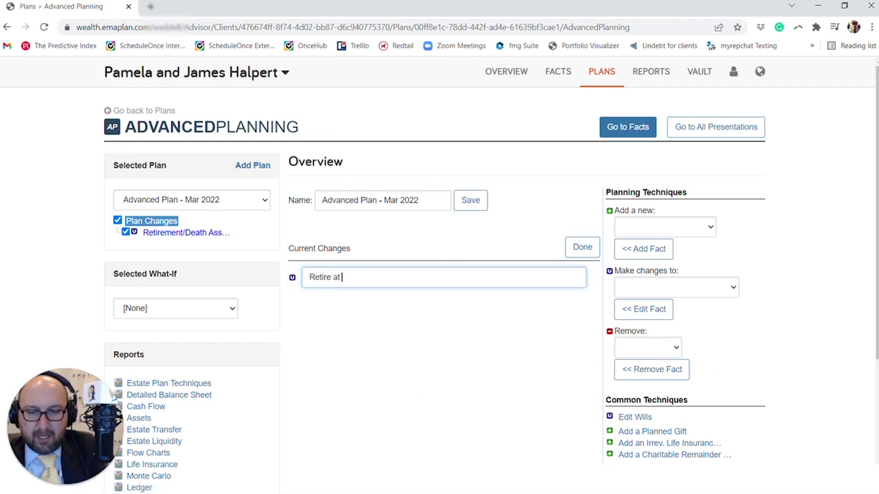
{"action": "type", "text": " 63"}
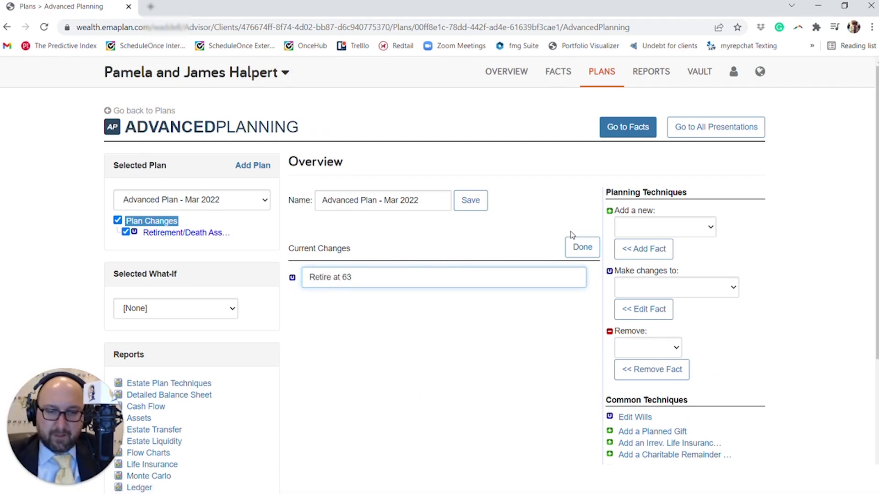
{"action": "left_click", "coordinate": [575, 250]}
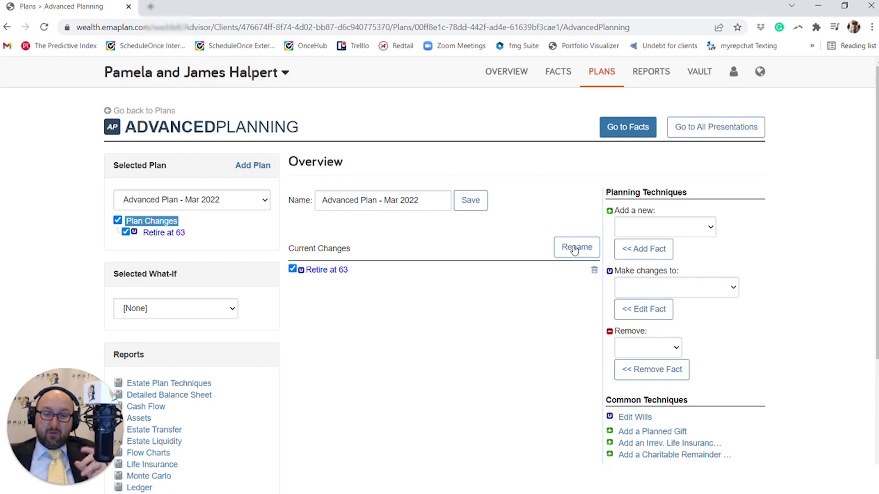
- Add a change to the Income Rider on Annuity transfer so it starts when the first client is 62, and save it
{"action": "left_click", "coordinate": [654, 291]}
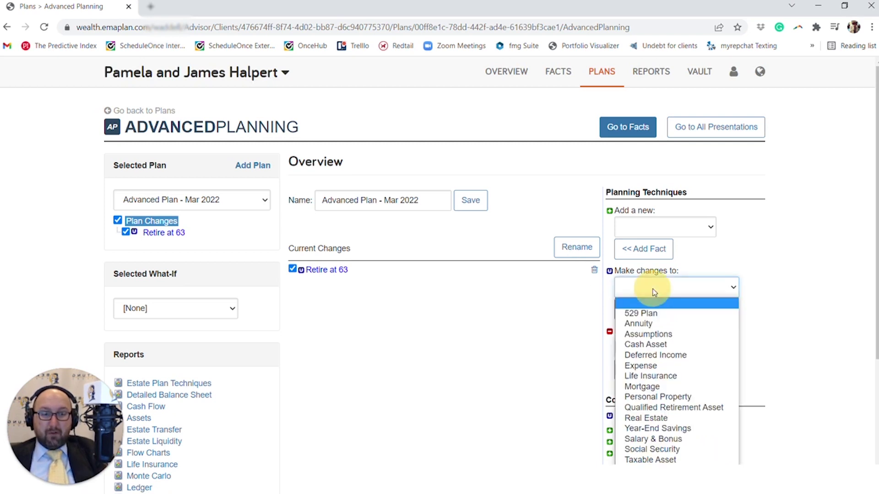
{"action": "left_click", "coordinate": [687, 469]}
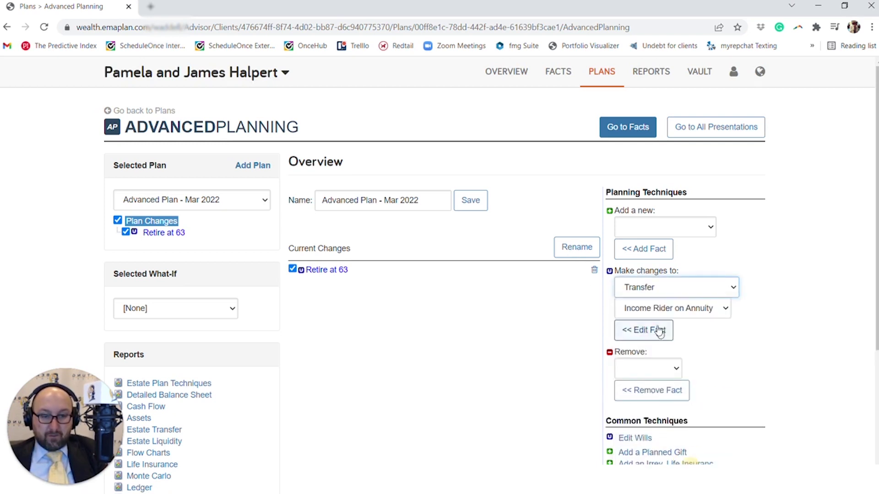
{"action": "left_click", "coordinate": [659, 331]}
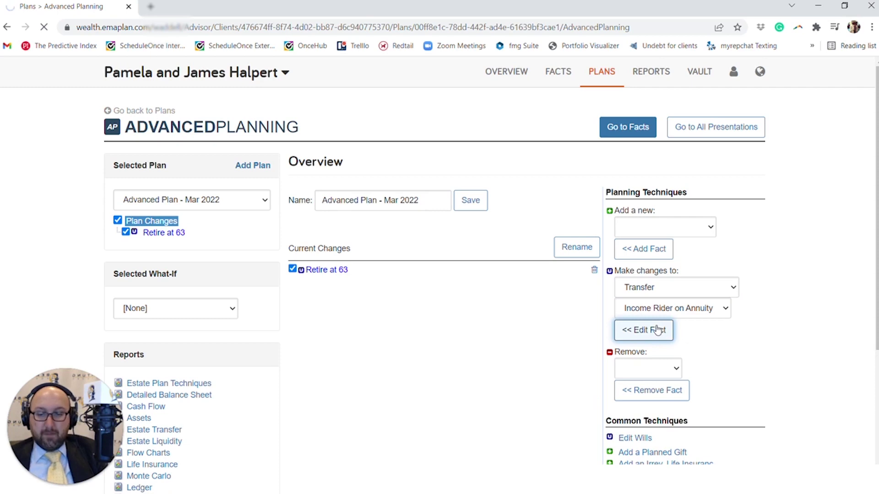
{"action": "scroll", "coordinate": [597, 297], "scroll_direction": "down", "scroll_amount": 3}
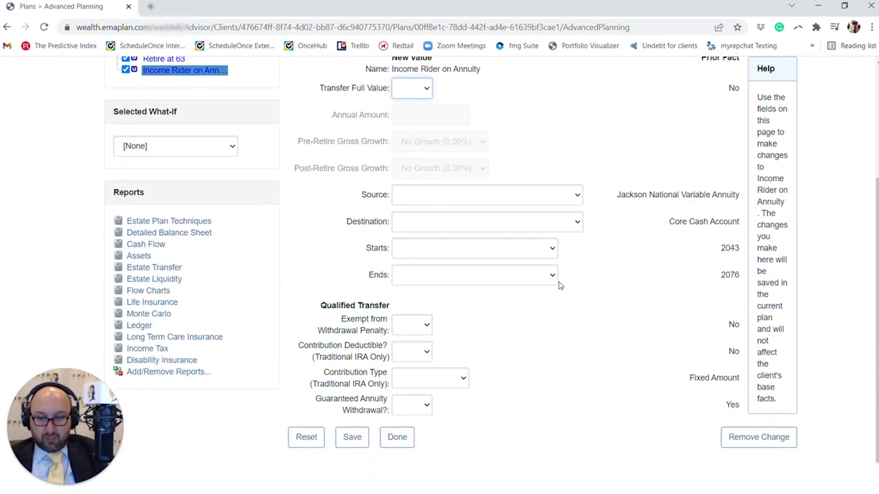
{"action": "scroll", "coordinate": [563, 283], "scroll_direction": "up", "scroll_amount": 1}
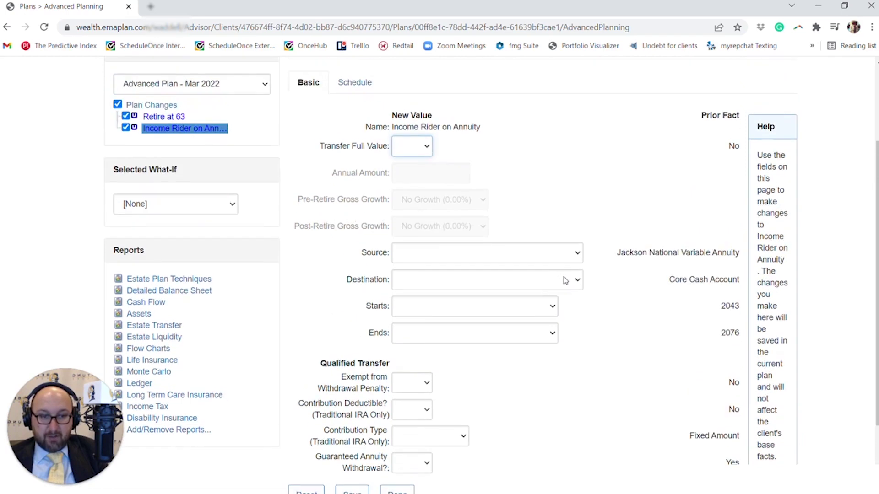
{"action": "left_click", "coordinate": [557, 307]}
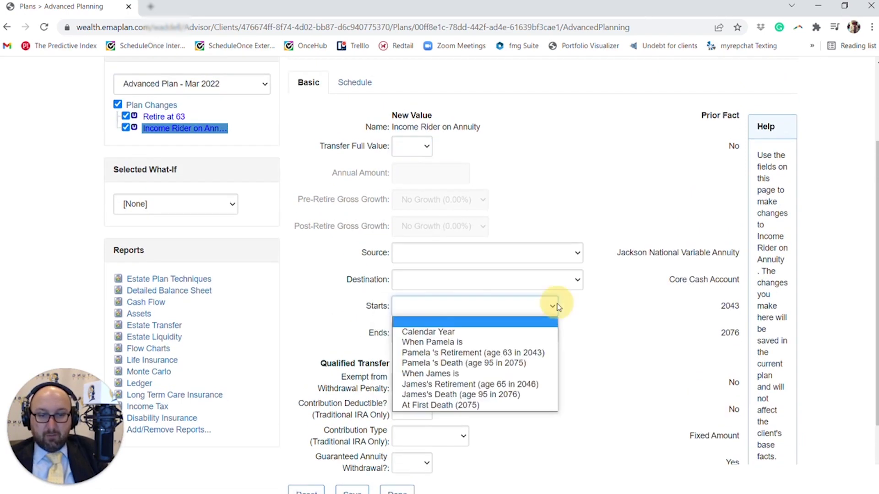
{"action": "left_click", "coordinate": [529, 343]}
{"action": "key", "text": "Tab"}
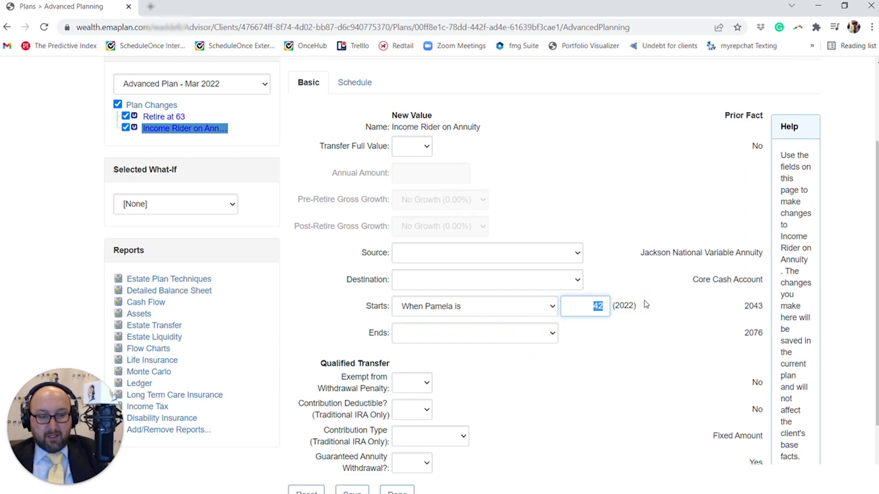
{"action": "type", "text": "62"}
{"action": "scroll", "coordinate": [646, 305], "scroll_direction": "down", "scroll_amount": 2}
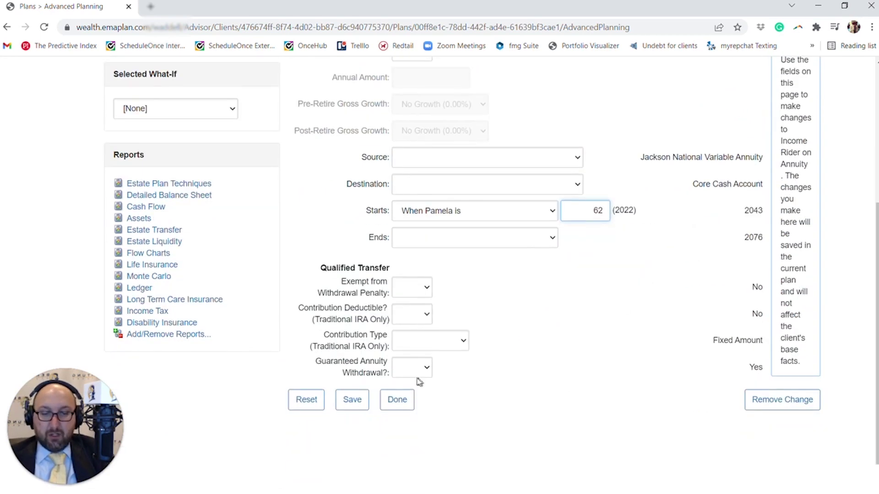
{"action": "left_click", "coordinate": [367, 402]}
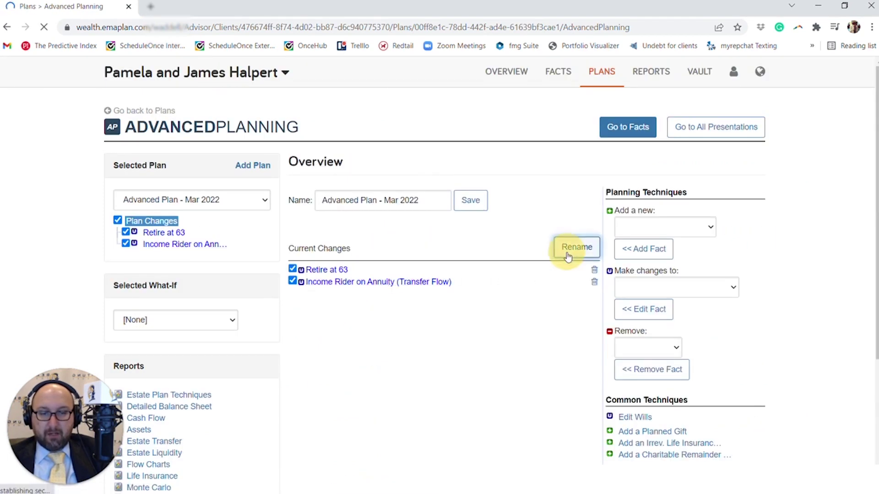
- Rename the annuity income rider change in the plan overview as "Turn on Annuity Rider at 62"
{"action": "left_click", "coordinate": [574, 248]}
{"action": "triple_click", "coordinate": [396, 298]}
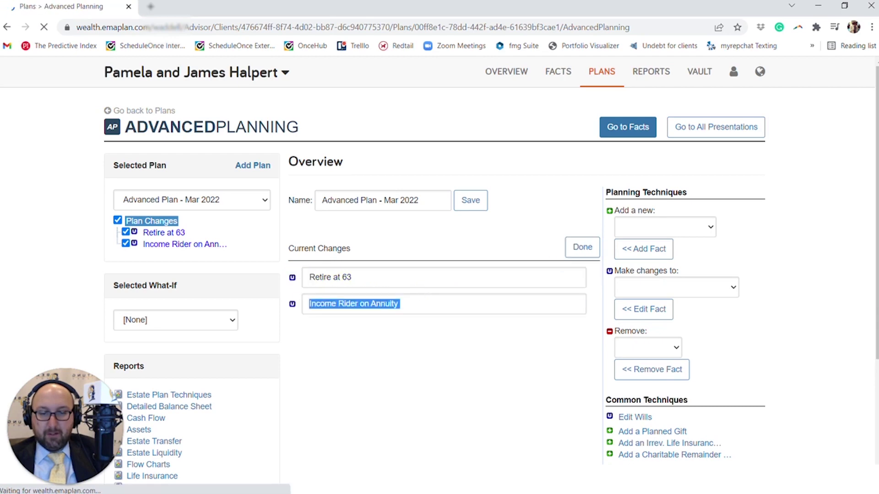
{"action": "type", "text": "Turn on "}
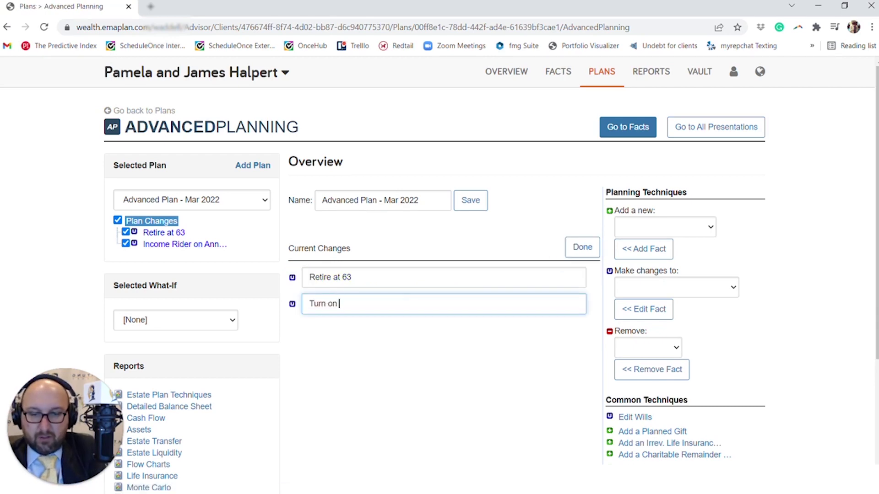
{"action": "type", "text": "Annuity R"}
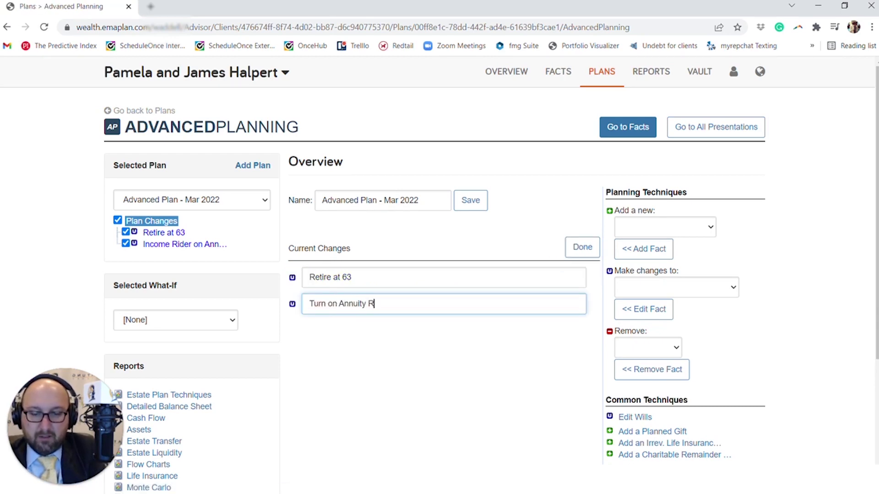
{"action": "type", "text": "ider at 62"}
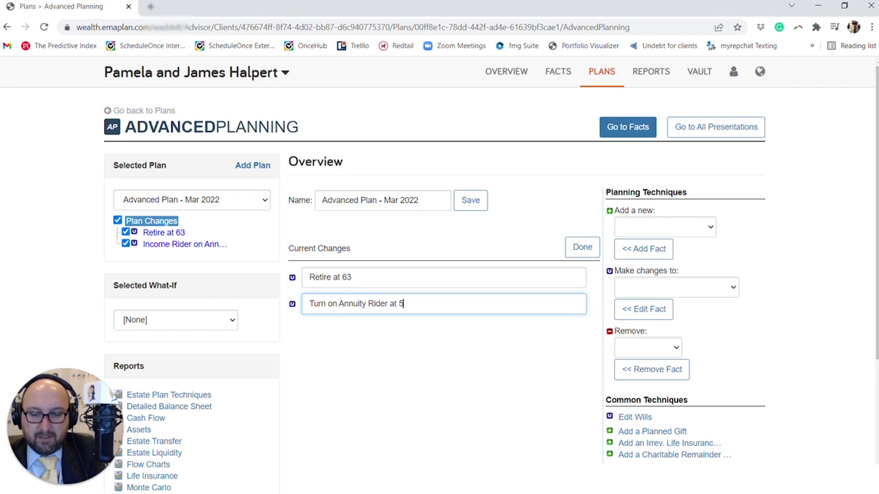
{"action": "left_click", "coordinate": [578, 255]}
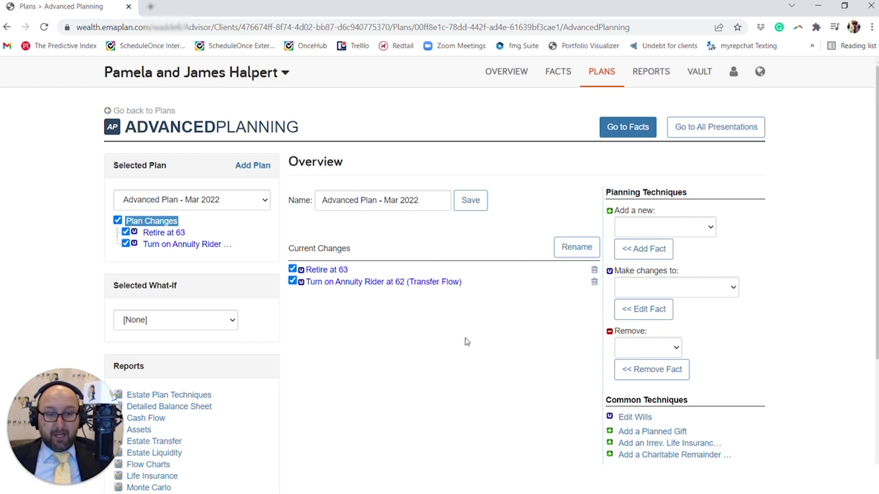
{"action": "left_click", "coordinate": [630, 349]}
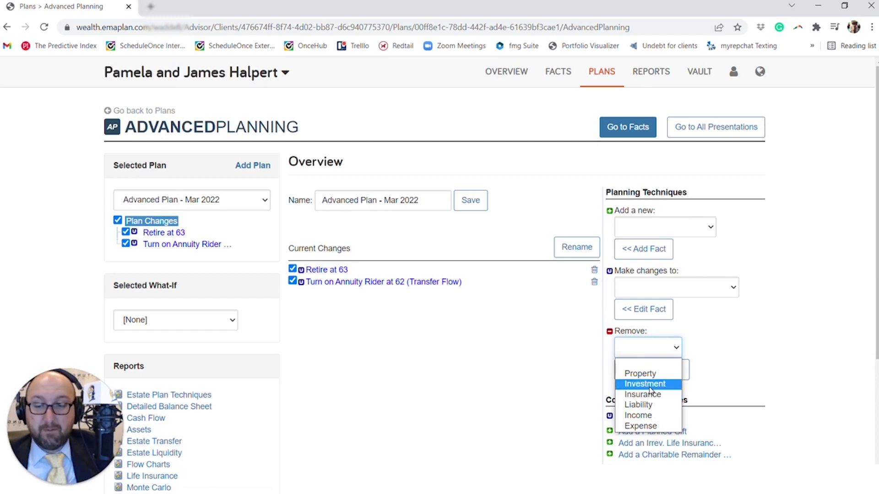
{"action": "left_click", "coordinate": [710, 329]}
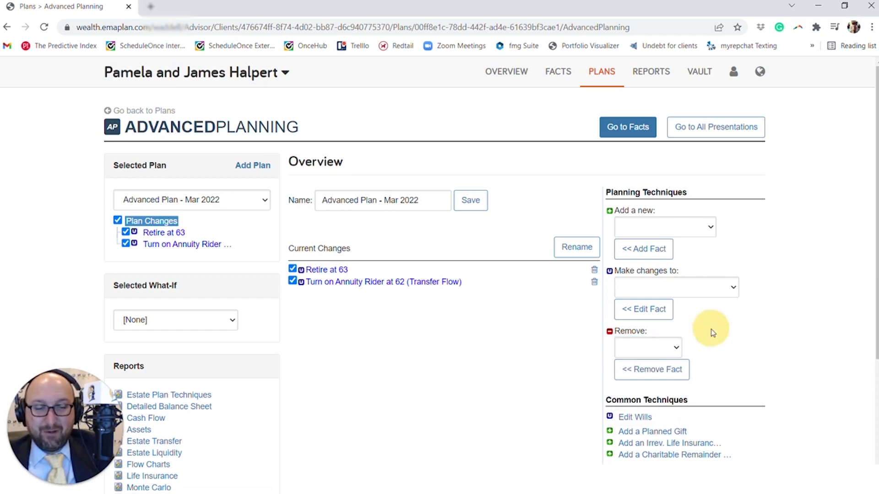
- Add a change to the Jackson National Variable Annuity that sets its current value to $0, and save it
{"action": "left_click", "coordinate": [732, 285]}
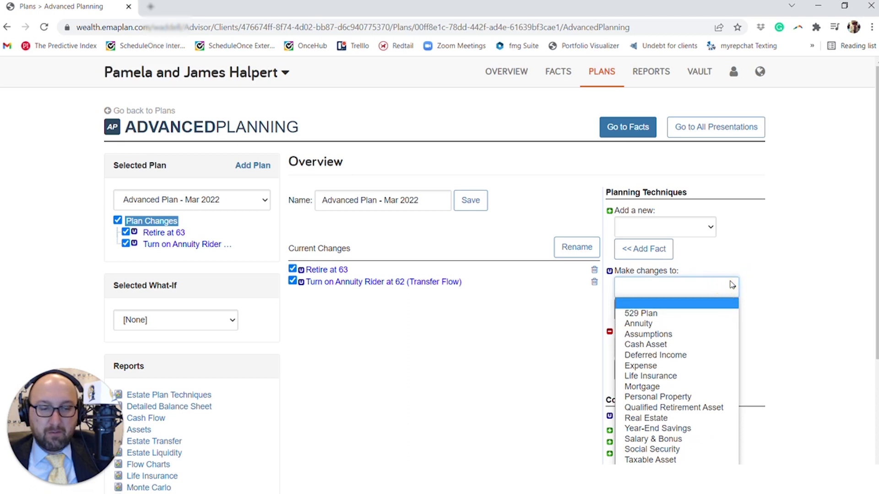
{"action": "left_click", "coordinate": [707, 326]}
{"action": "left_click", "coordinate": [660, 330]}
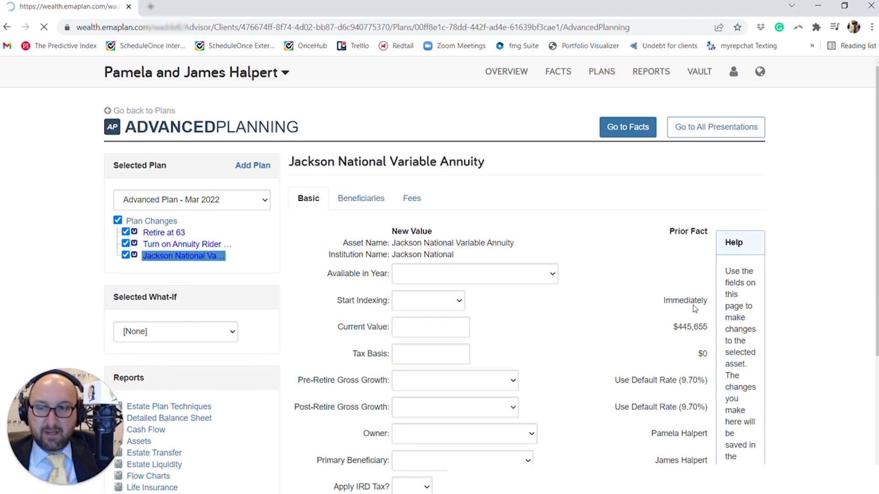
{"action": "scroll", "coordinate": [602, 300], "scroll_direction": "down", "scroll_amount": 1}
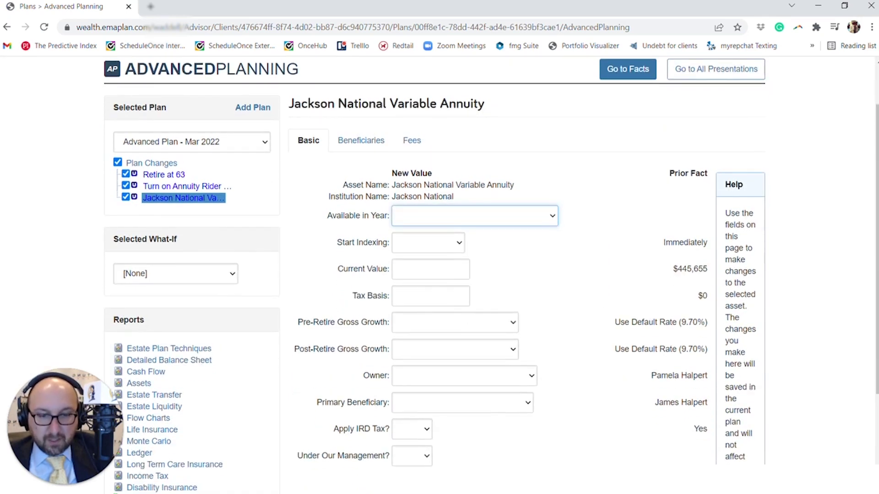
{"action": "left_click", "coordinate": [418, 269]}
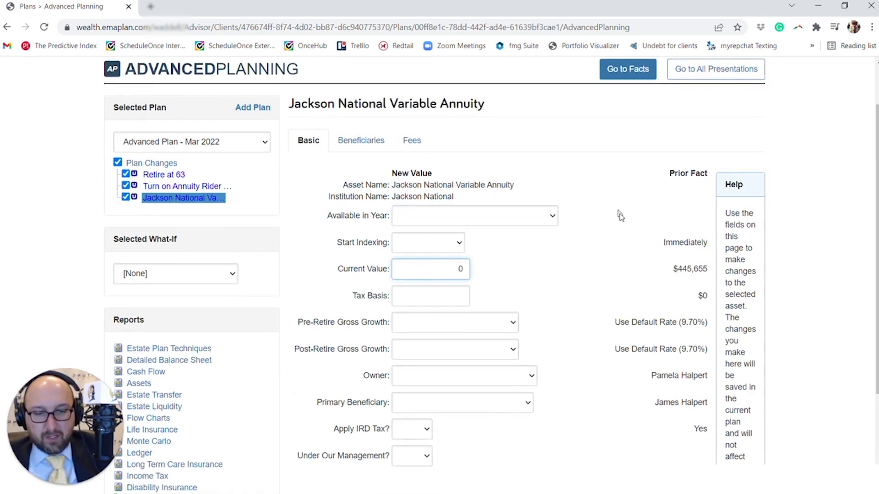
{"action": "left_click", "coordinate": [633, 242]}
{"action": "scroll", "coordinate": [634, 246], "scroll_direction": "down", "scroll_amount": 2}
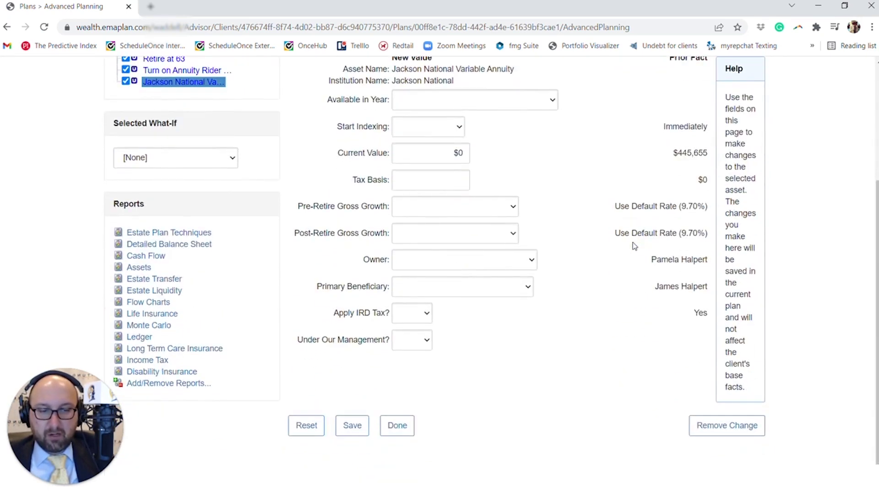
{"action": "scroll", "coordinate": [634, 246], "scroll_direction": "up", "scroll_amount": 1}
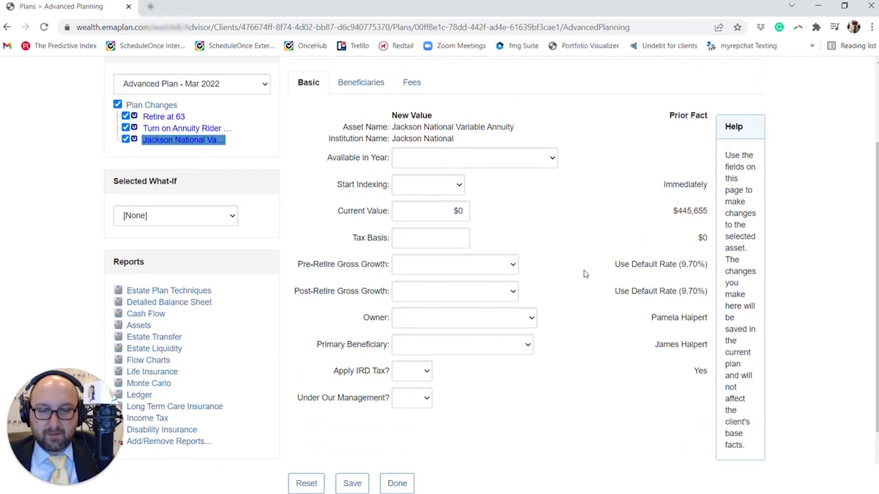
{"action": "scroll", "coordinate": [462, 357], "scroll_direction": "down", "scroll_amount": 2}
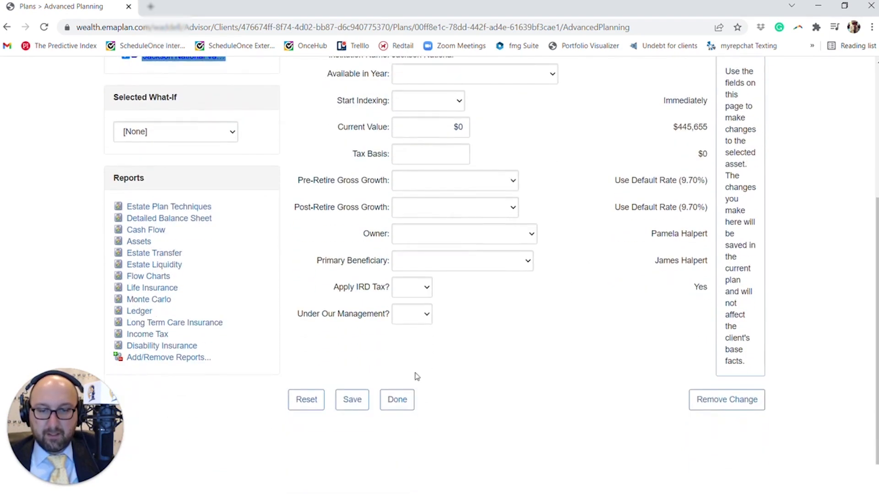
{"action": "left_click", "coordinate": [352, 400]}
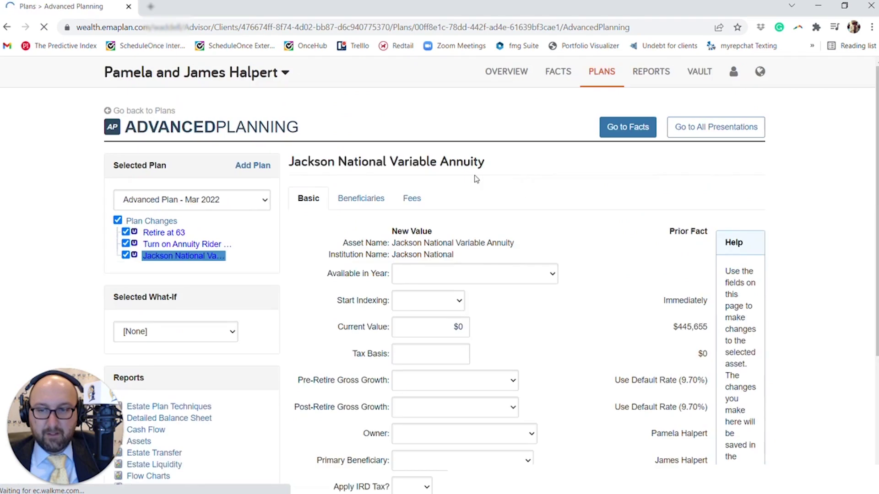
- Rename the Jackson National Variable Annuity change in the plan overview as "1- Remove Jackson Annuity"
{"action": "left_click", "coordinate": [152, 224]}
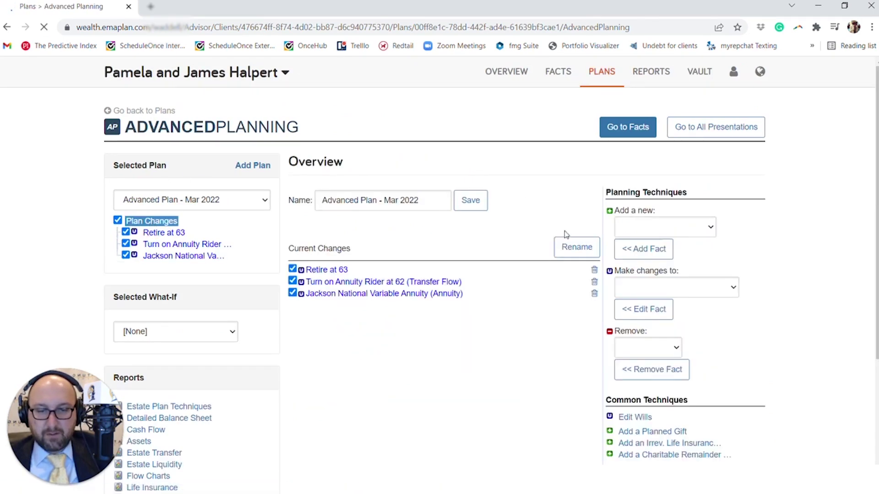
{"action": "left_click", "coordinate": [576, 244]}
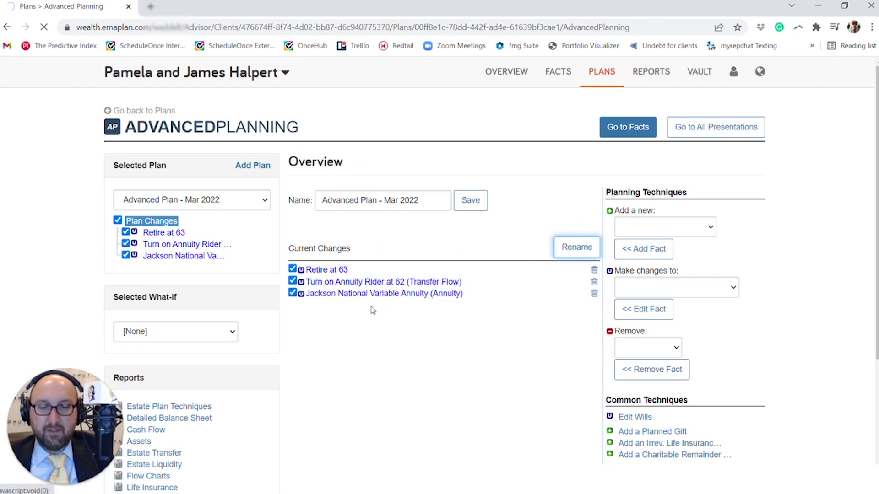
{"action": "left_click", "coordinate": [568, 248]}
{"action": "left_click_drag", "start_coordinate": [435, 331], "coordinate": [309, 330]}
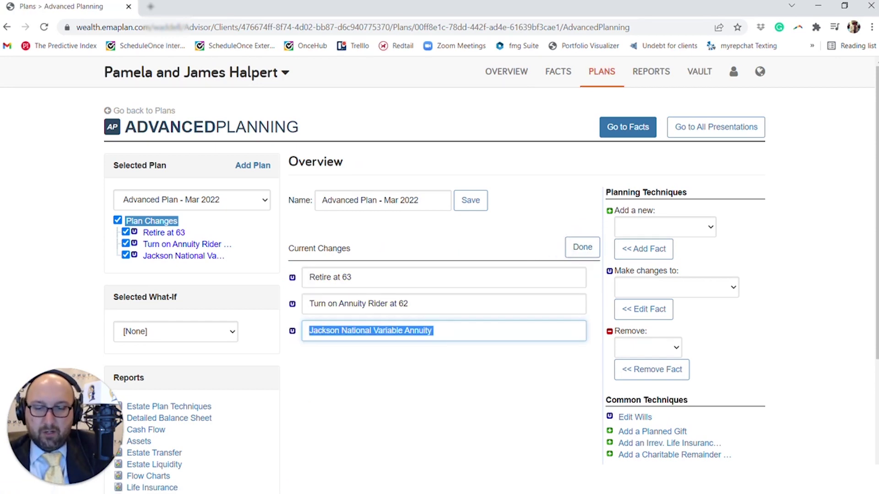
{"action": "type", "text": "1- Remove "}
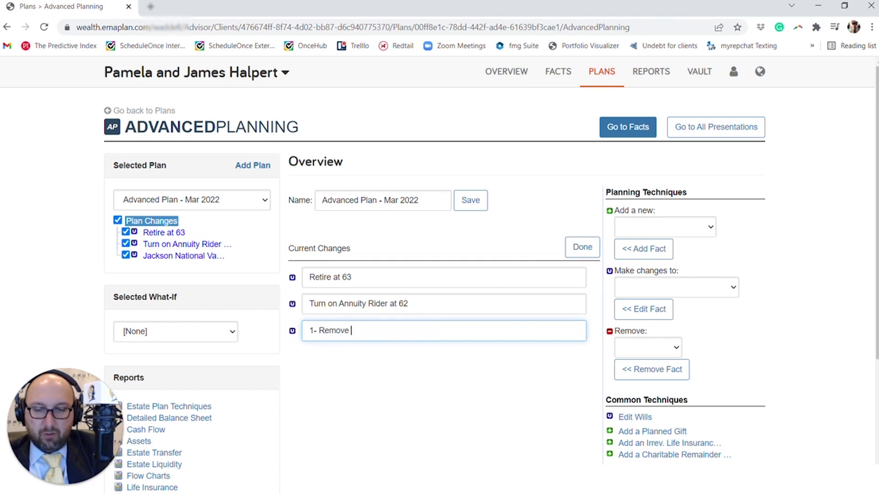
{"action": "type", "text": "Jakc"}
{"action": "key", "text": "BackSpace"}
{"action": "key", "text": "BackSpace"}
{"action": "type", "text": "ckson ANnu"}
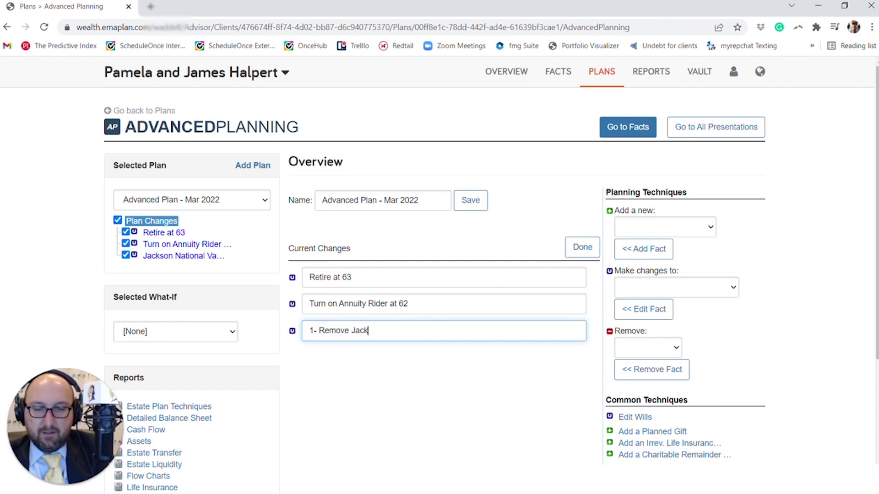
{"action": "key", "text": "BackSpace"}
{"action": "key", "text": "BackSpace"}
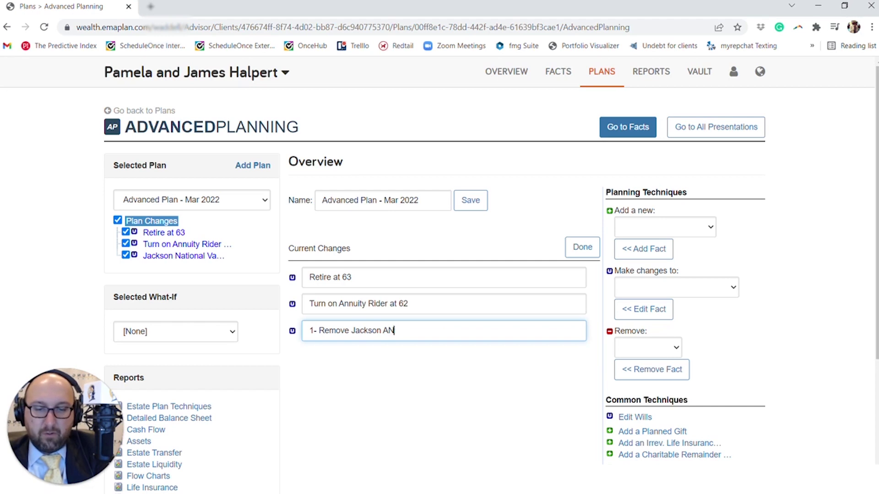
{"action": "type", "text": "uit"}
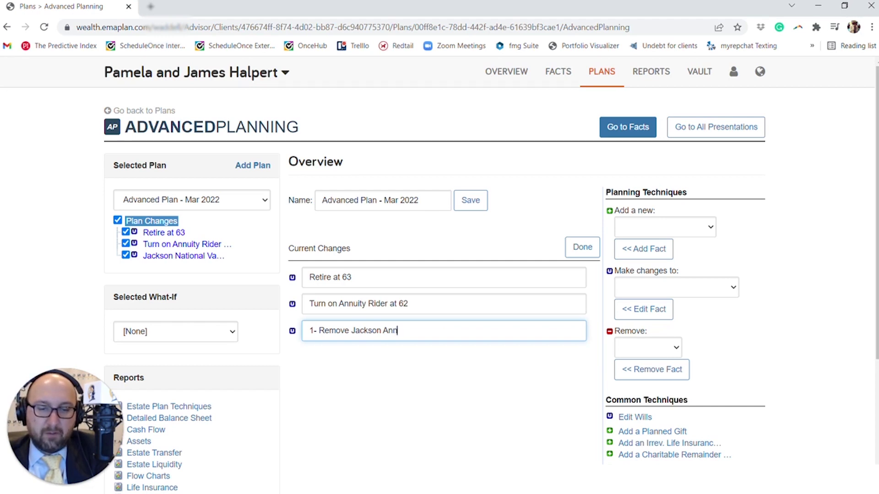
{"action": "type", "text": "uity"}
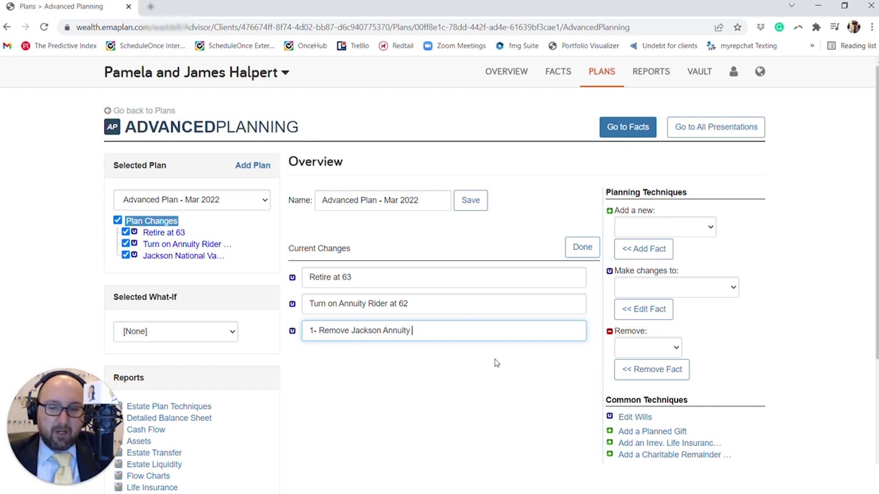
{"action": "left_click", "coordinate": [580, 249]}
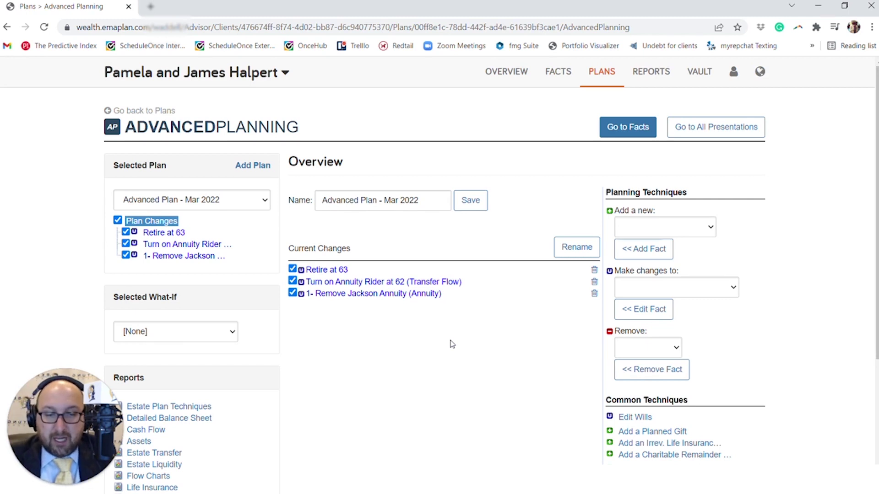
- Add a new investment fact of type Annuity to the plan
{"action": "left_click", "coordinate": [667, 233]}
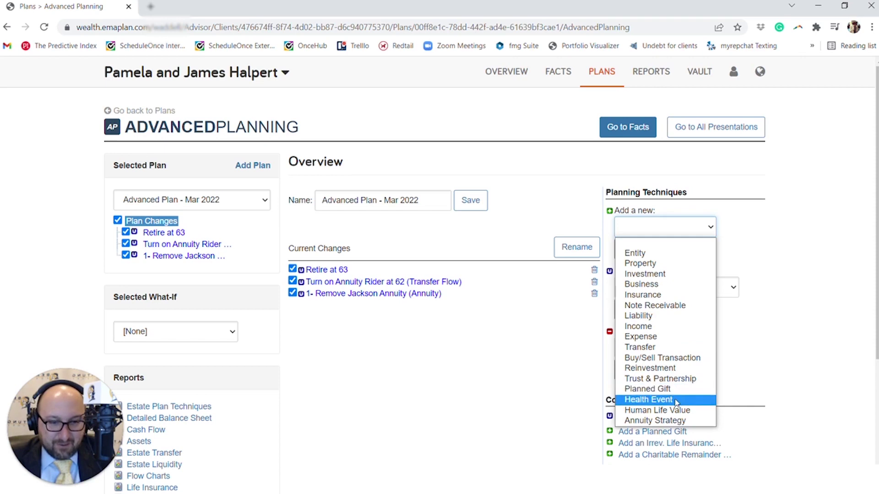
{"action": "left_click", "coordinate": [670, 274]}
{"action": "left_click", "coordinate": [663, 248]}
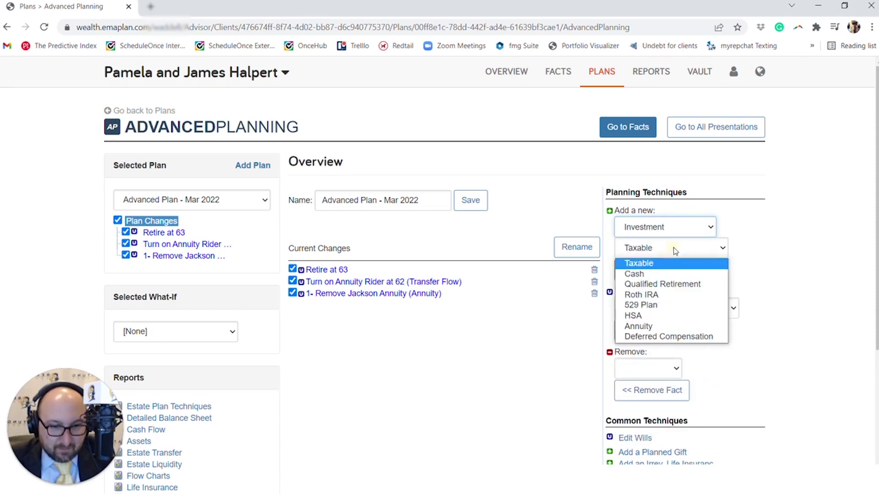
{"action": "left_click", "coordinate": [658, 326]}
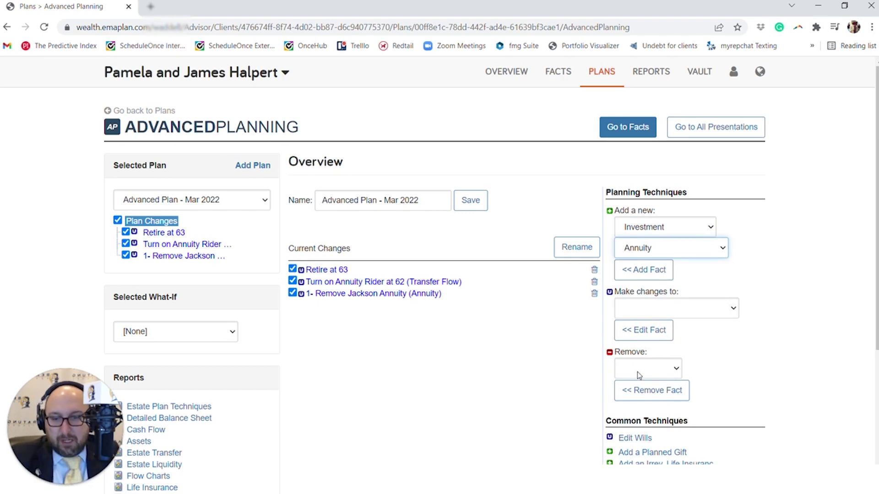
{"action": "left_click", "coordinate": [653, 273]}
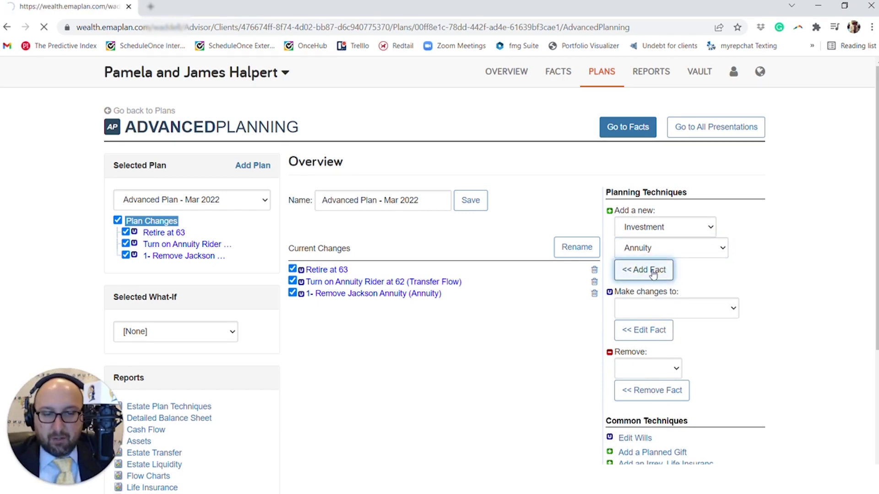
- Name the new annuity asset "1- Jackson Annuity"
{"action": "left_click", "coordinate": [450, 236]}
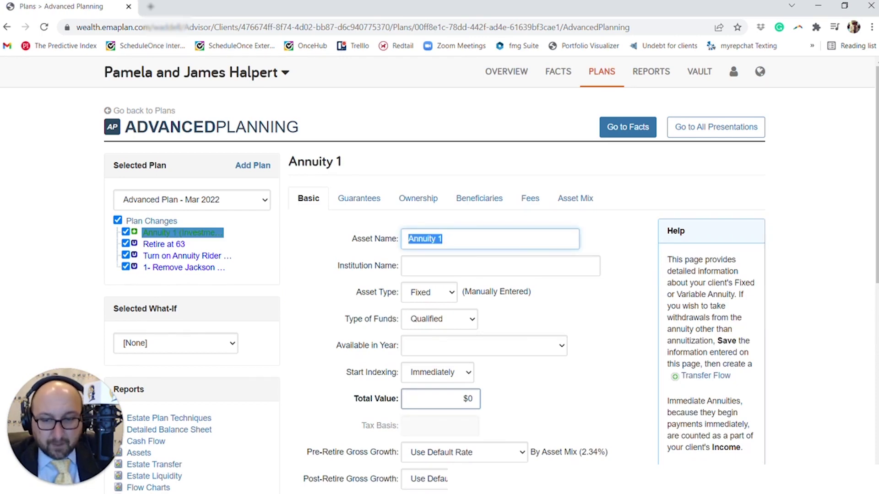
{"action": "type", "text": "Jac"}
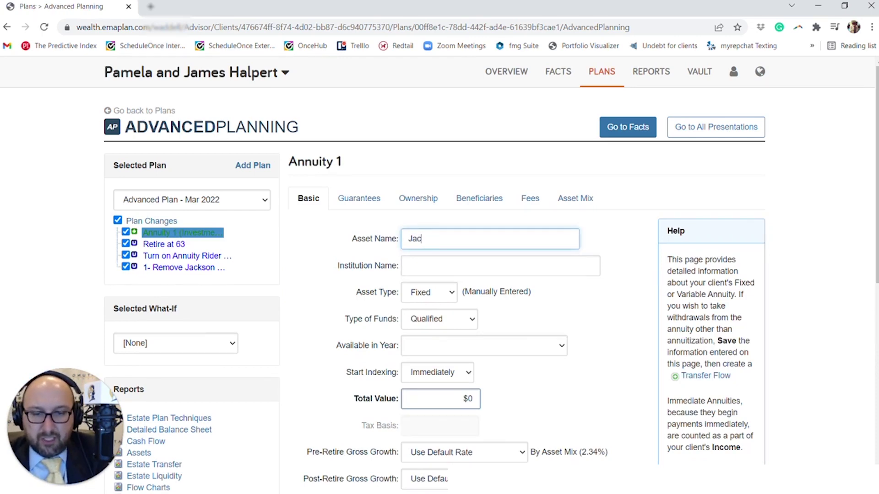
{"action": "type", "text": "kson Annuity"}
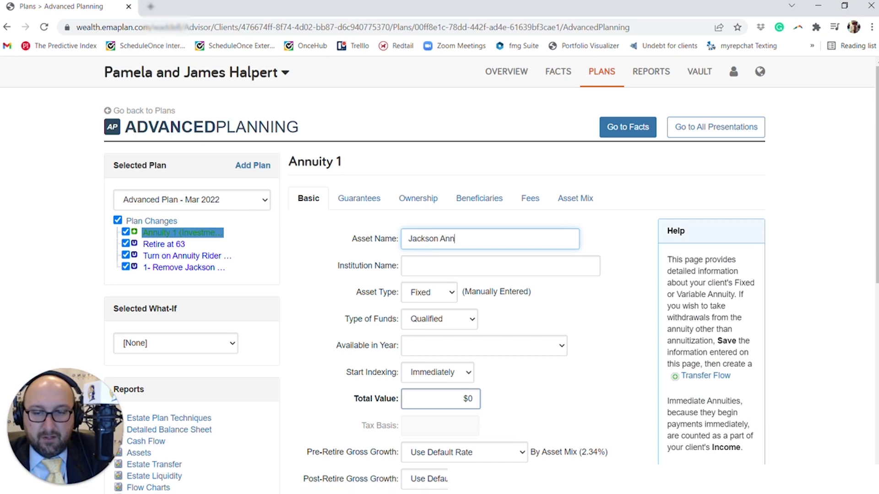
{"action": "left_click", "coordinate": [405, 239]}
{"action": "type", "text": "1-"}
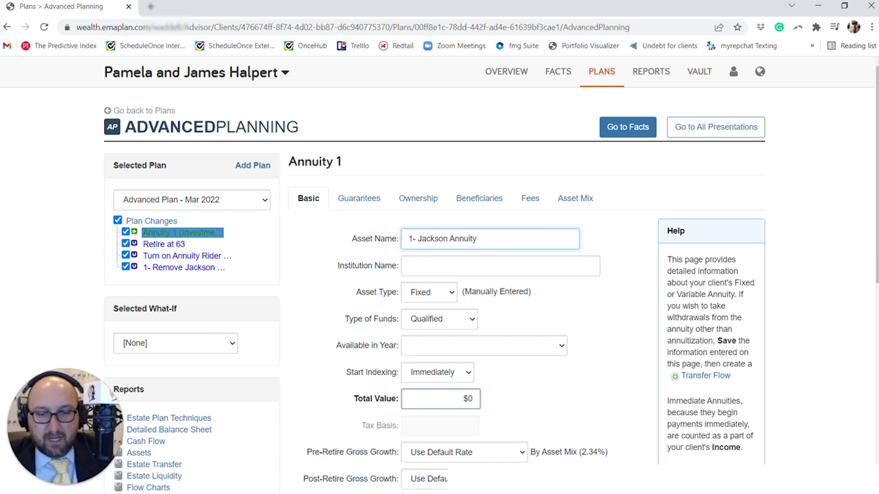
- Set the guaranteed withdrawal rate to 4.5% in the new annuity's withdrawal guarantees, and save
{"action": "scroll", "coordinate": [440, 274], "scroll_direction": "down", "scroll_amount": 4}
{"action": "scroll", "coordinate": [407, 243], "scroll_direction": "up", "scroll_amount": 1}
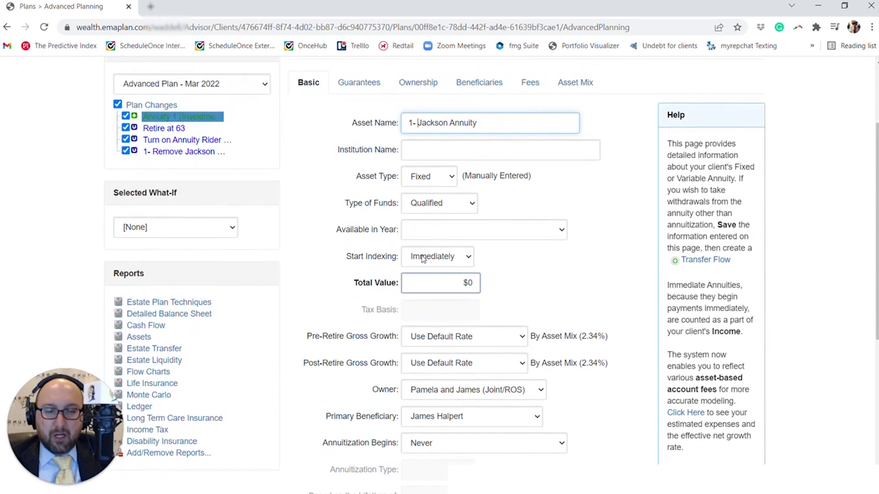
{"action": "scroll", "coordinate": [380, 190], "scroll_direction": "up", "scroll_amount": 2}
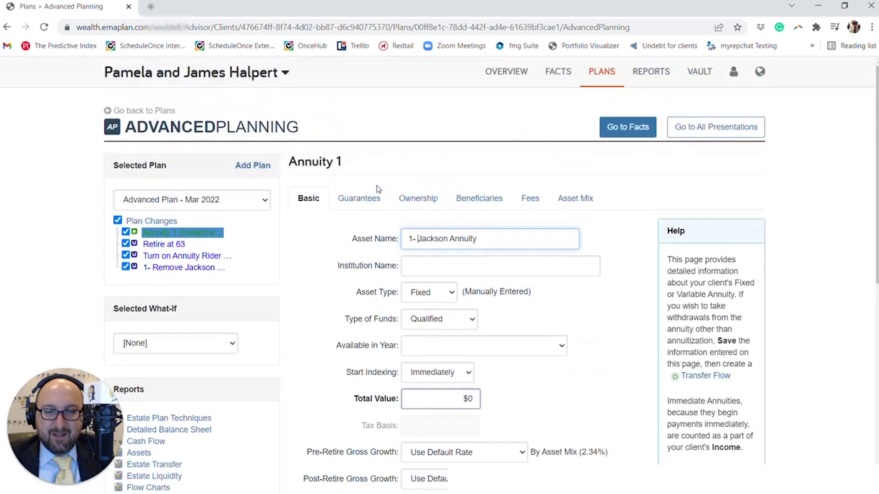
{"action": "left_click", "coordinate": [366, 209]}
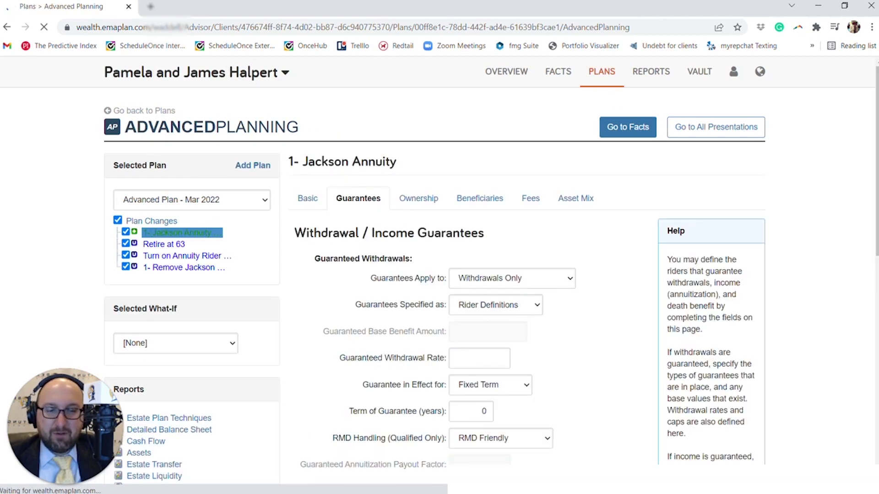
{"action": "scroll", "coordinate": [420, 260], "scroll_direction": "down", "scroll_amount": 2}
{"action": "scroll", "coordinate": [421, 260], "scroll_direction": "down", "scroll_amount": 9}
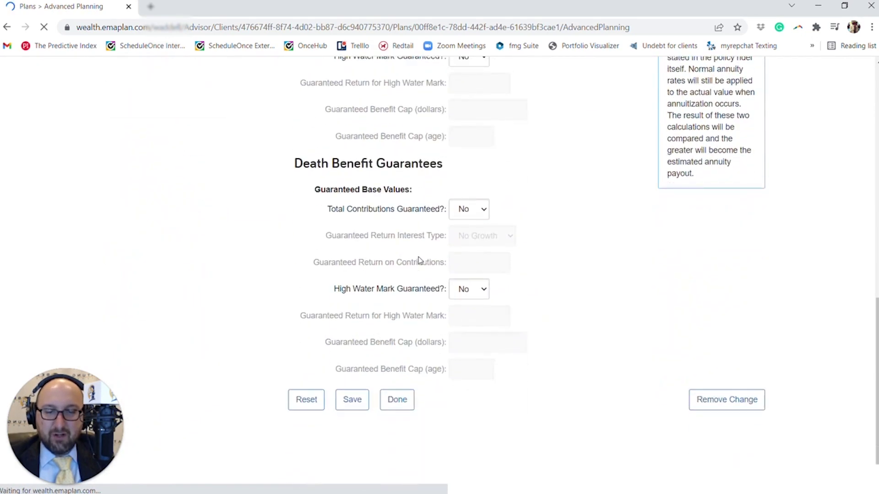
{"action": "scroll", "coordinate": [364, 380], "scroll_direction": "up", "scroll_amount": 7}
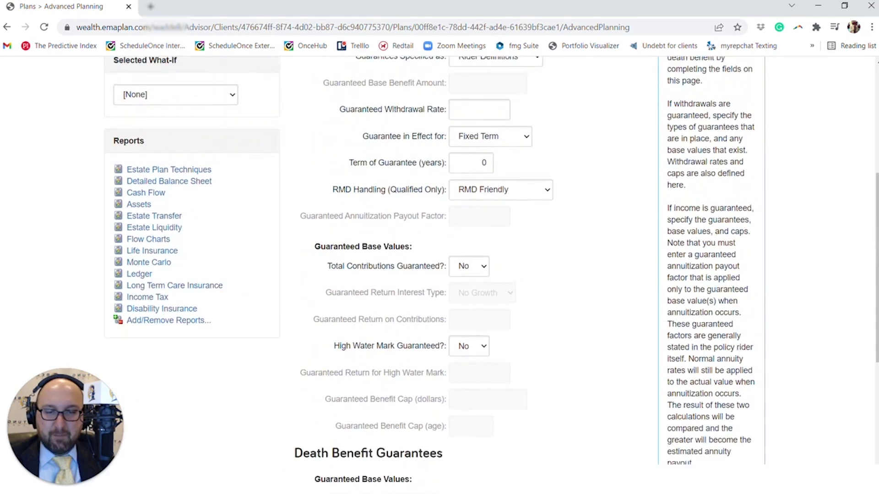
{"action": "scroll", "coordinate": [479, 176], "scroll_direction": "up", "scroll_amount": 2}
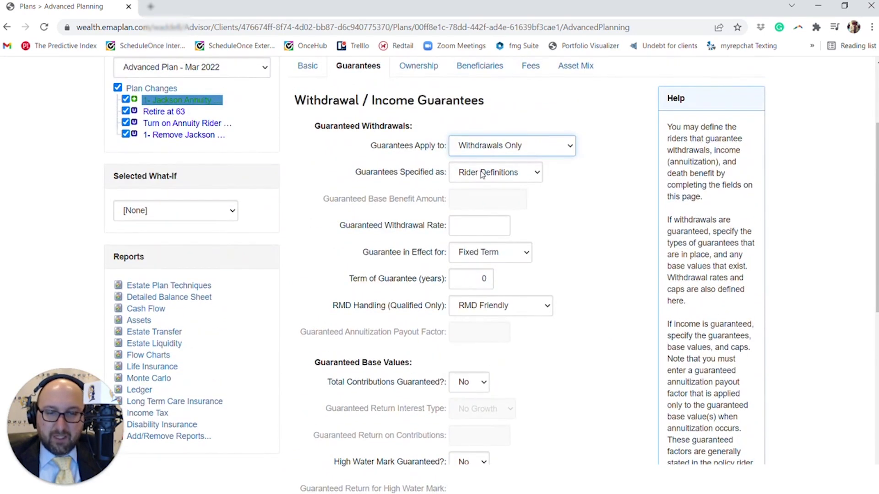
{"action": "left_click", "coordinate": [482, 222]}
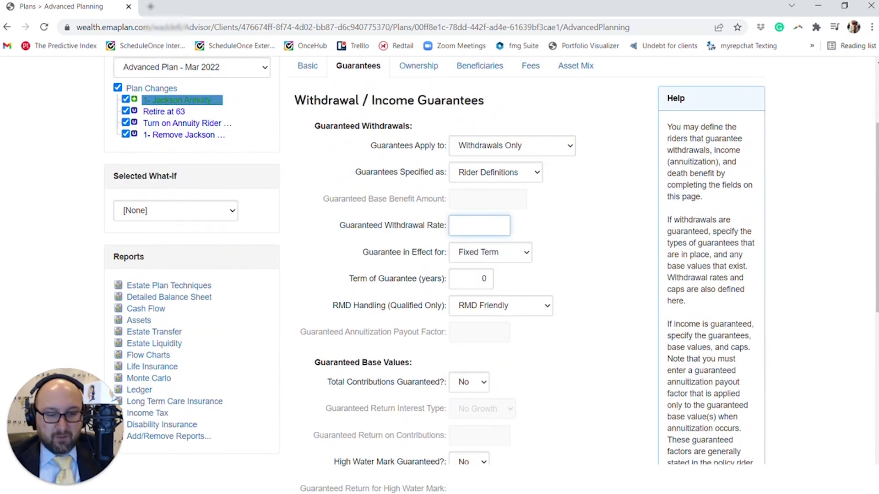
{"action": "type", "text": "4.5"}
{"action": "scroll", "coordinate": [383, 459], "scroll_direction": "down", "scroll_amount": 8}
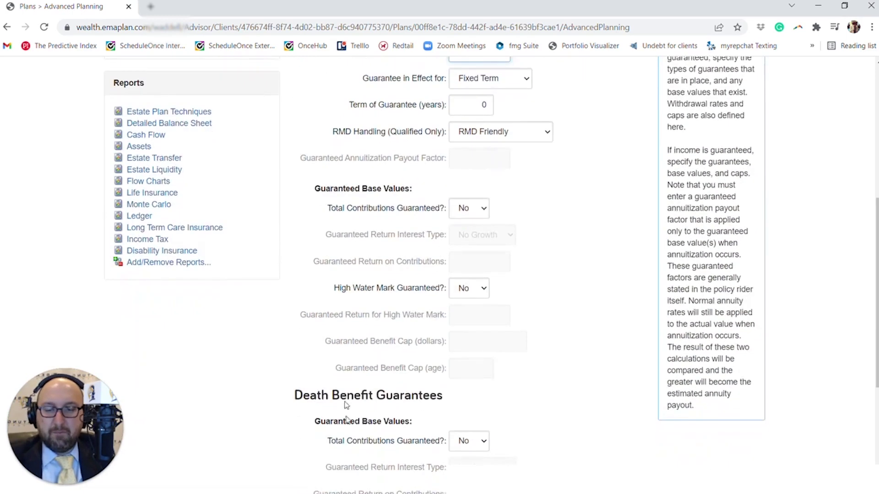
{"action": "left_click", "coordinate": [351, 458]}
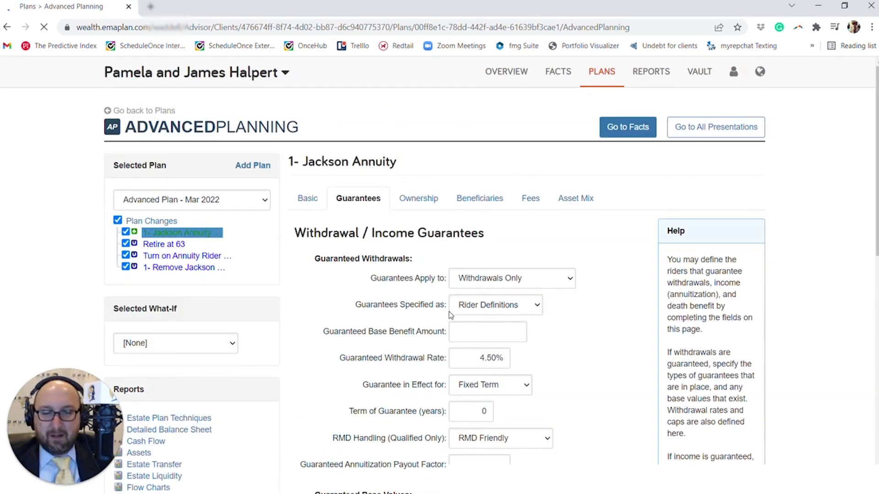
{"action": "scroll", "coordinate": [450, 315], "scroll_direction": "down", "scroll_amount": 12}
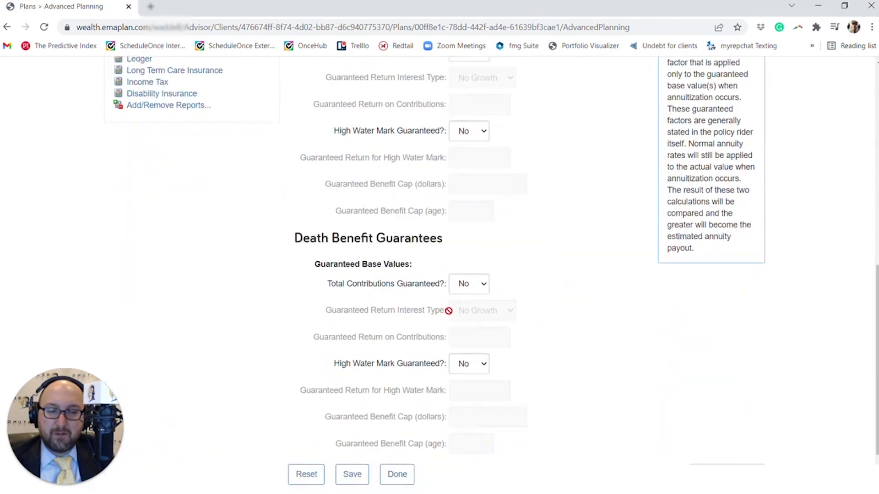
- Save the new annuity's guarantees and exclude the "Retire at 63" and "Turn on Annuity Rider at 62" changes from the plan
{"action": "left_click", "coordinate": [352, 400]}
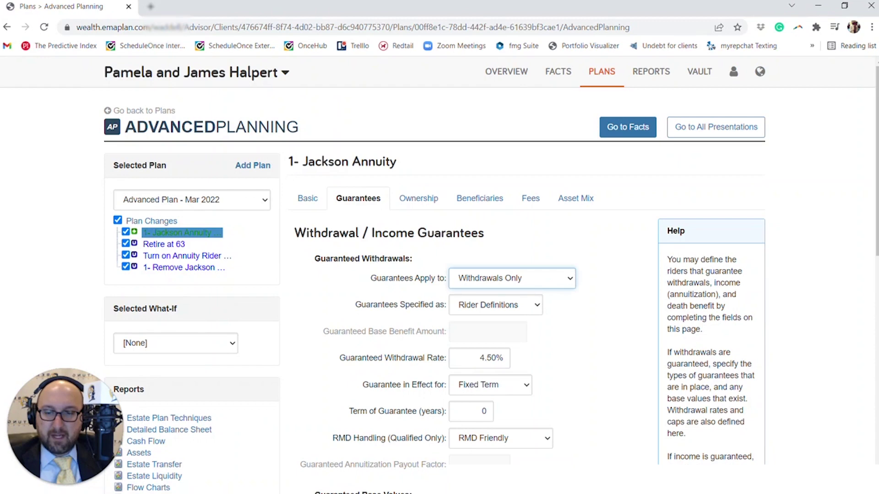
{"action": "left_click", "coordinate": [126, 244]}
{"action": "left_click", "coordinate": [126, 255]}
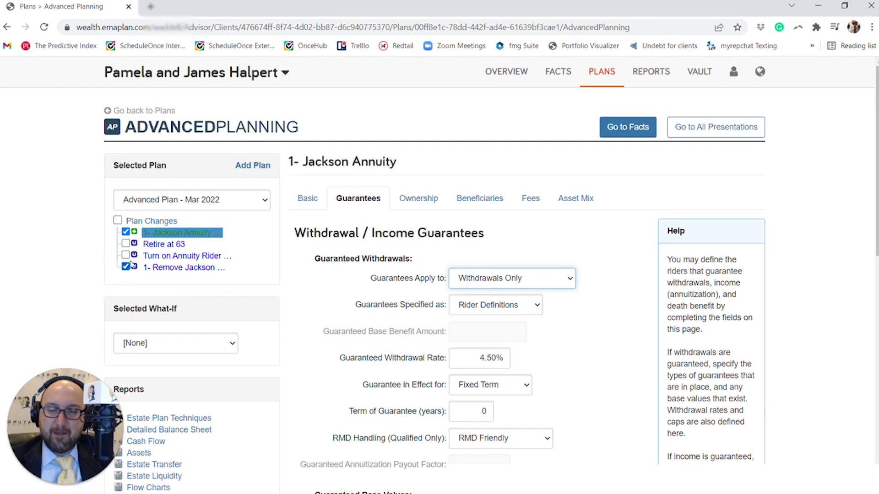
{"action": "scroll", "coordinate": [145, 251], "scroll_direction": "down", "scroll_amount": 4}
{"action": "scroll", "coordinate": [461, 358], "scroll_direction": "down", "scroll_amount": 5}
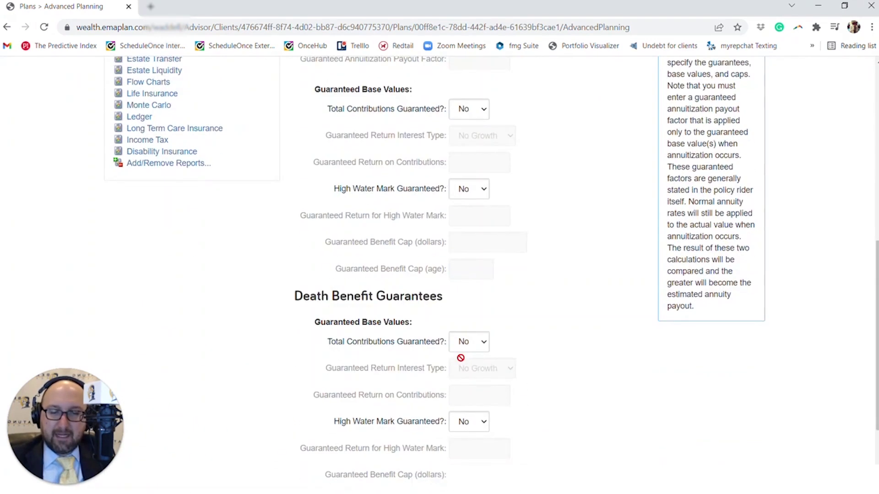
{"action": "scroll", "coordinate": [461, 358], "scroll_direction": "up", "scroll_amount": 9}
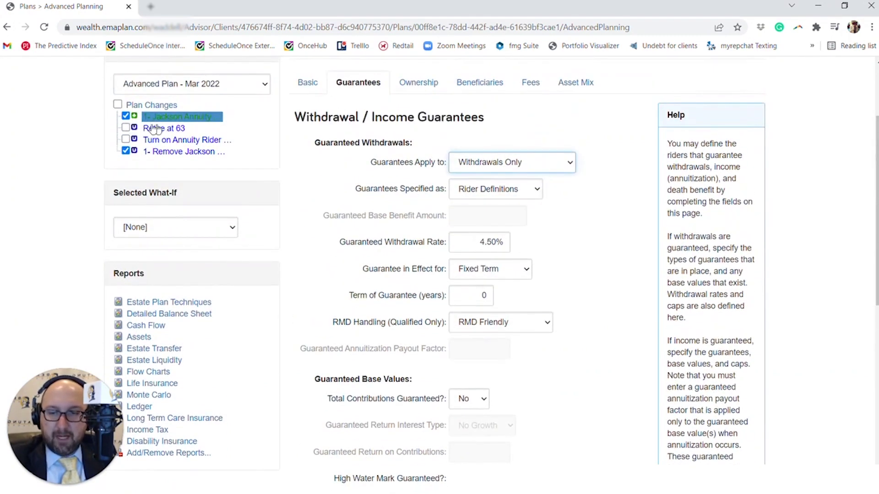
- Rename the "Retire at 63" change in the plan overview as "1- Retire at 63"
{"action": "left_click", "coordinate": [126, 129]}
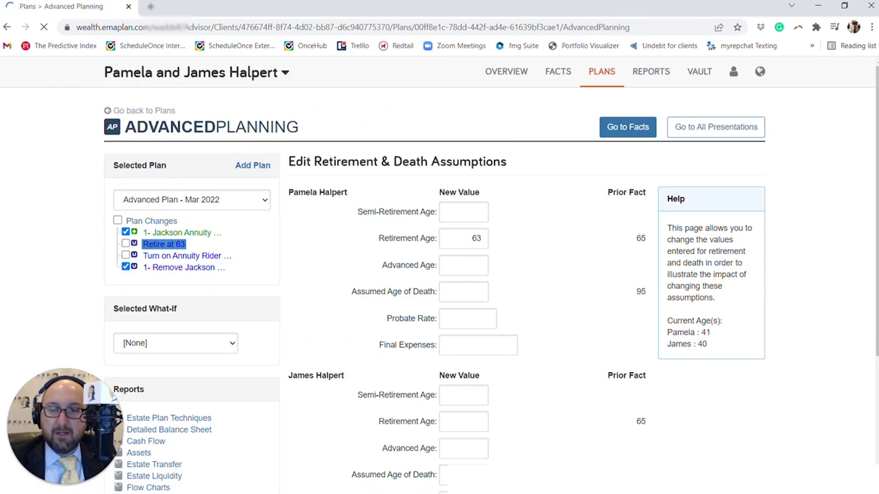
{"action": "left_click", "coordinate": [144, 221]}
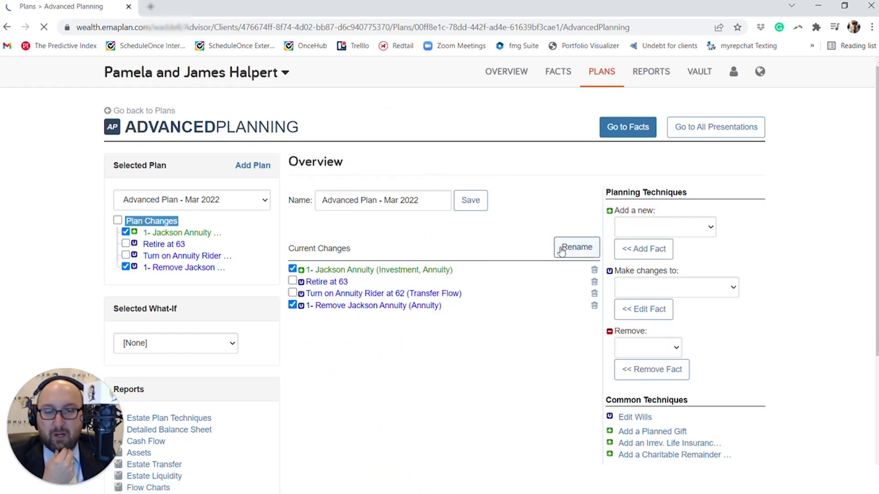
{"action": "left_click", "coordinate": [577, 247]}
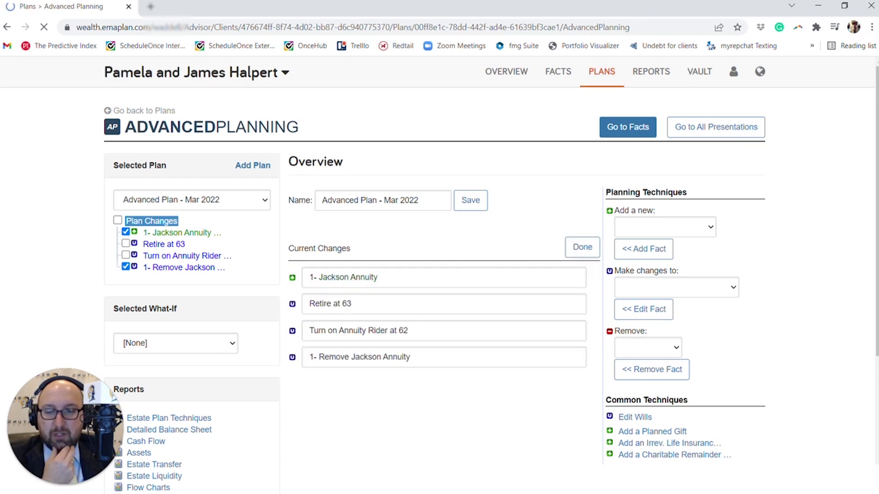
{"action": "triple_click", "coordinate": [360, 358]}
{"action": "left_click", "coordinate": [308, 304]}
{"action": "type", "text": "1-"}
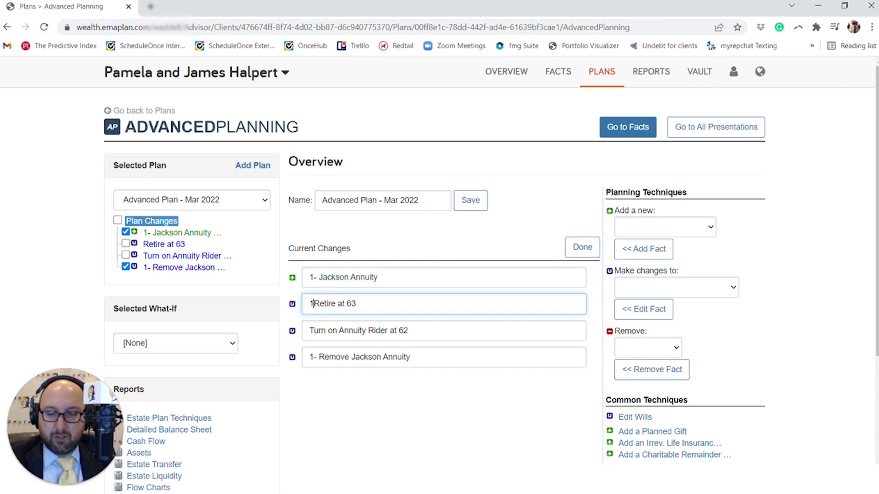
{"action": "left_click", "coordinate": [588, 248]}
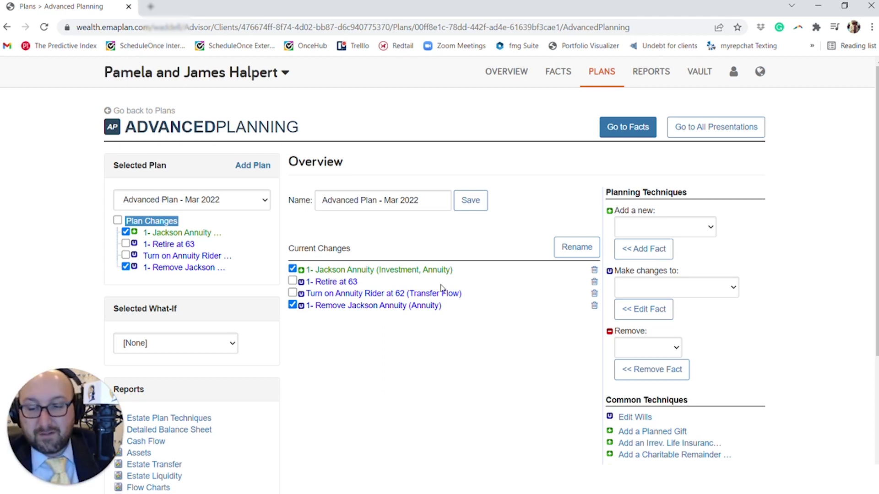
- Exclude "1- Remove Jackson Annuity" and "1- Jackson Annuity" from the plan, and add a new Transfer fact
{"action": "left_click", "coordinate": [293, 305]}
{"action": "left_click", "coordinate": [292, 270]}
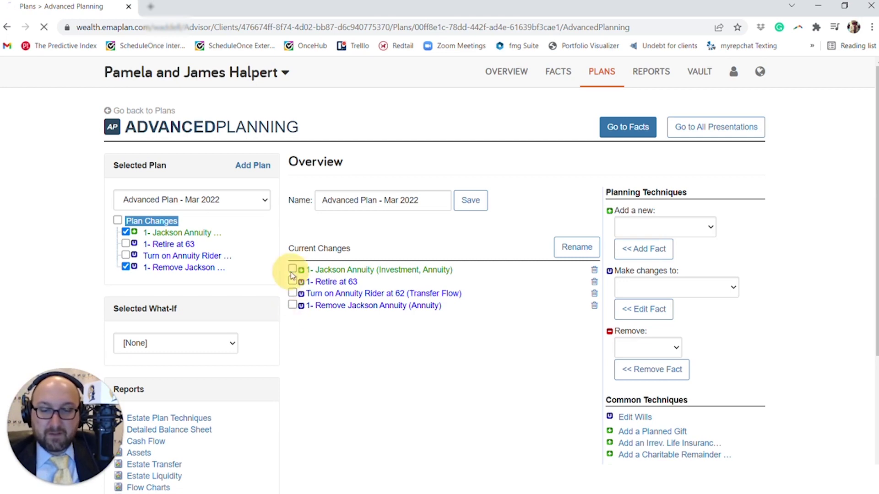
{"action": "left_click", "coordinate": [686, 234]}
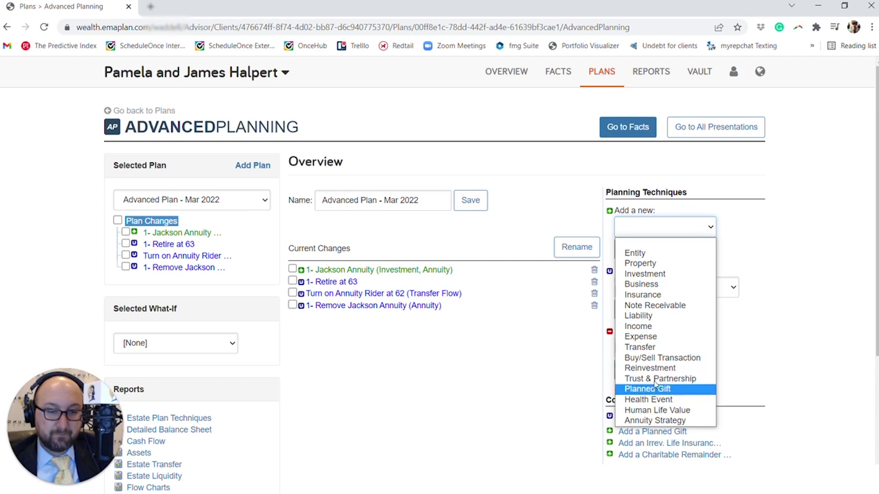
{"action": "left_click", "coordinate": [652, 358]}
{"action": "left_click", "coordinate": [669, 227]}
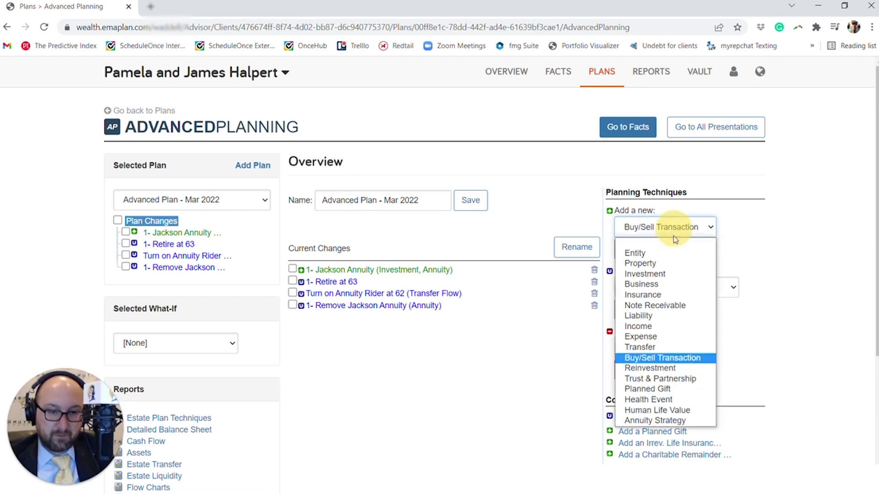
{"action": "left_click", "coordinate": [646, 348]}
{"action": "left_click", "coordinate": [642, 255]}
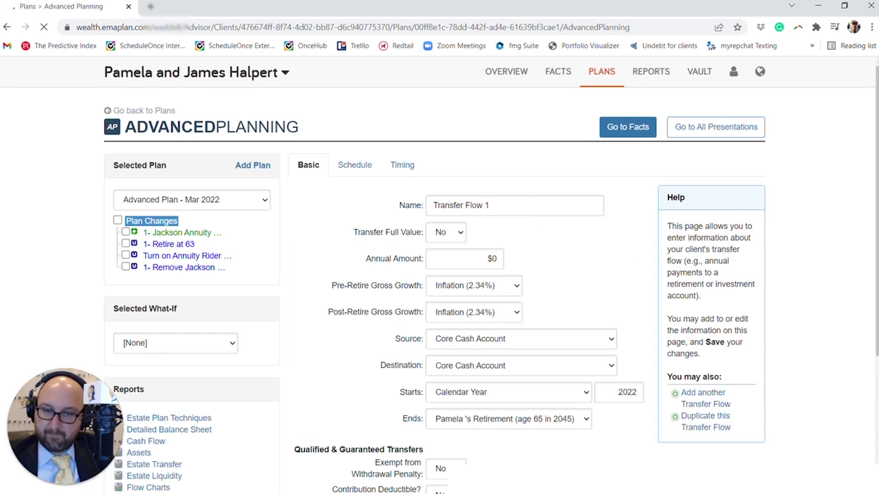
- Name the new transfer flow "Transfer Annuity to Investment Strategy", correcting the misspelled last word
{"action": "scroll", "coordinate": [531, 210], "scroll_direction": "down", "scroll_amount": 4}
{"action": "left_click", "coordinate": [532, 213]}
{"action": "scroll", "coordinate": [531, 210], "scroll_direction": "up", "scroll_amount": 4}
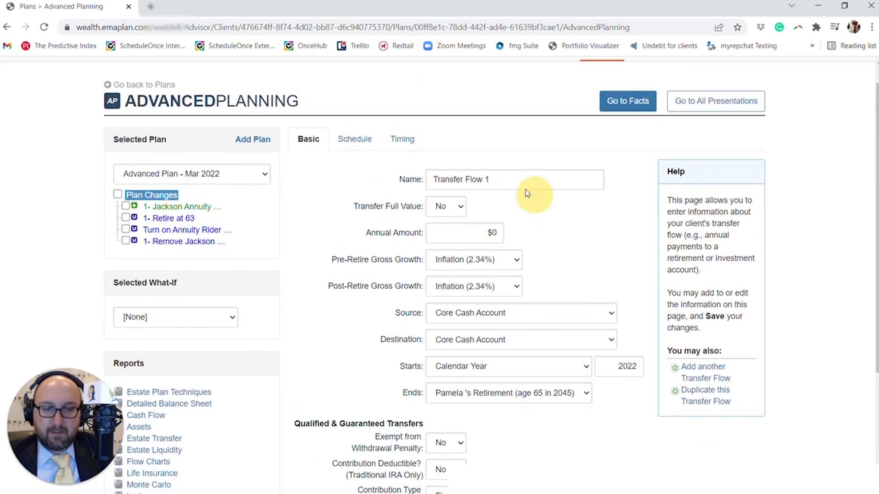
{"action": "left_click", "coordinate": [524, 184]}
{"action": "key", "text": "ctrl+a"}
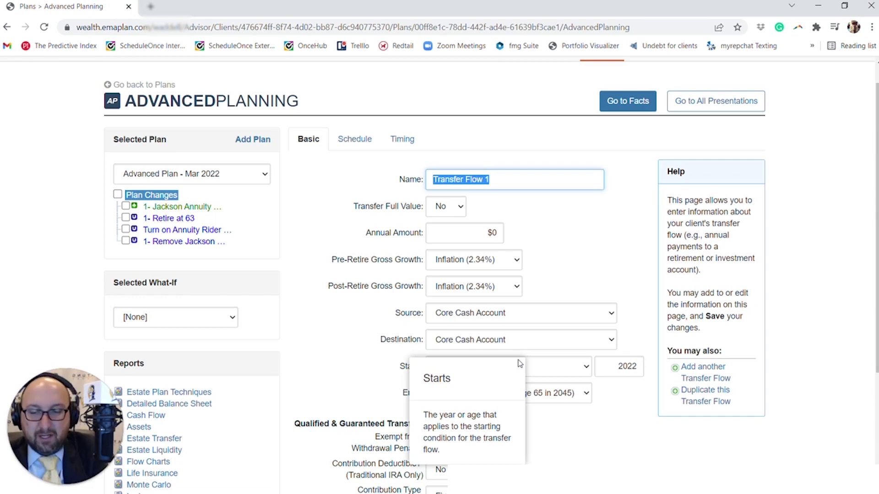
{"action": "type", "text": "Transfer Annui"}
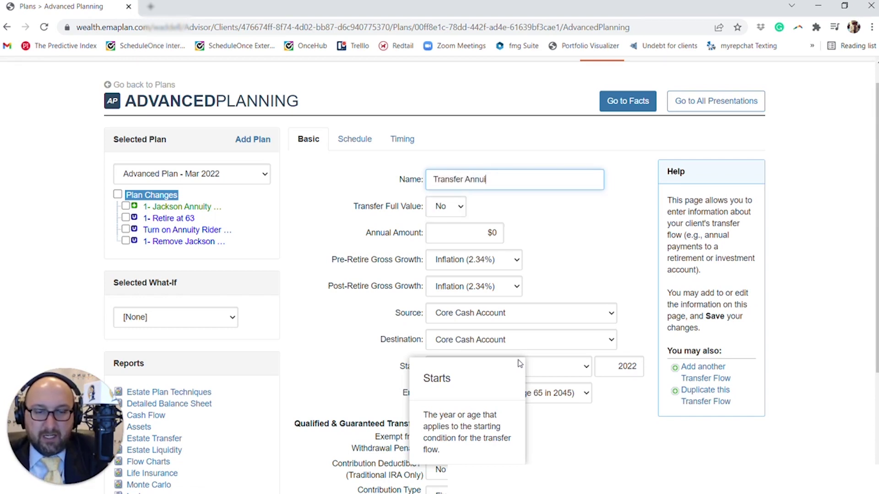
{"action": "type", "text": "ty to Inv"}
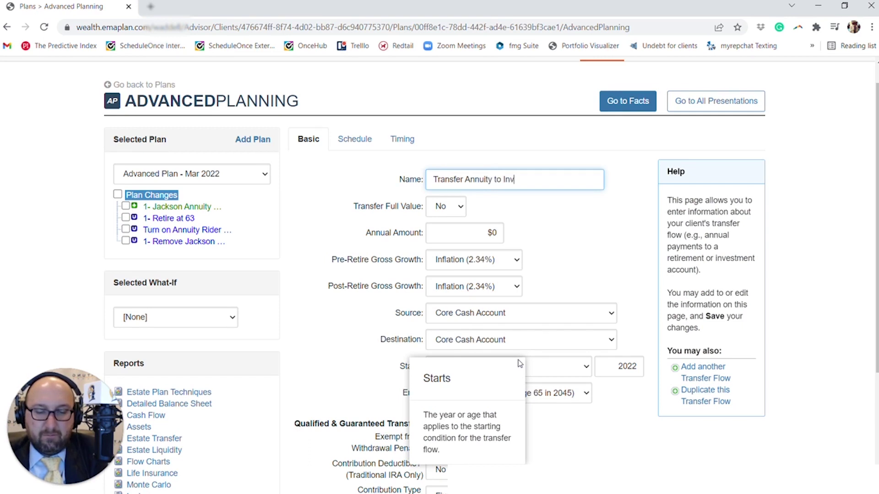
{"action": "type", "text": "estment St"}
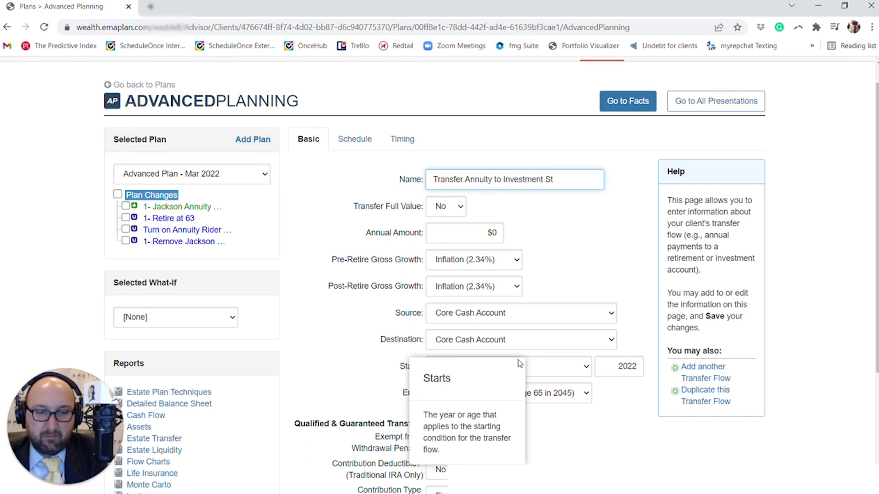
{"action": "type", "text": "reatgy"}
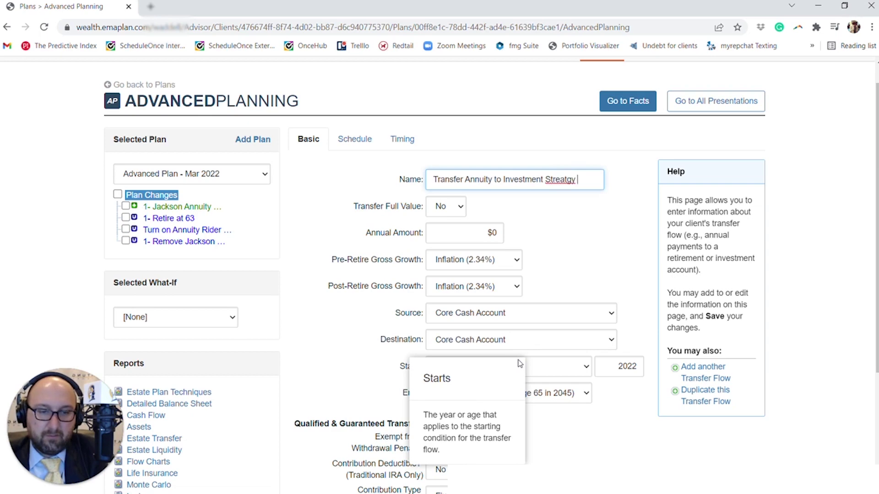
{"action": "right_click", "coordinate": [565, 179]}
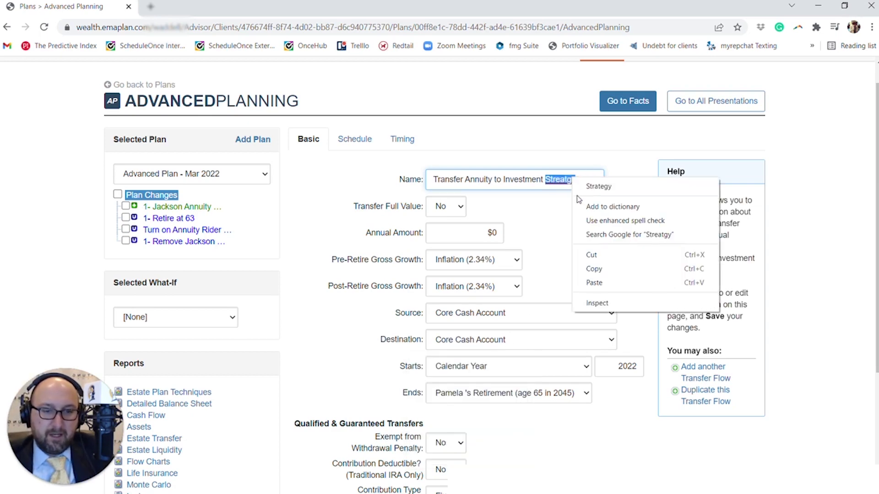
{"action": "left_click", "coordinate": [586, 188]}
- Set the transfer's source to Jackson National Variable Annuity and its destination to the $180,000 401k account
{"action": "scroll", "coordinate": [570, 213], "scroll_direction": "down", "scroll_amount": 1}
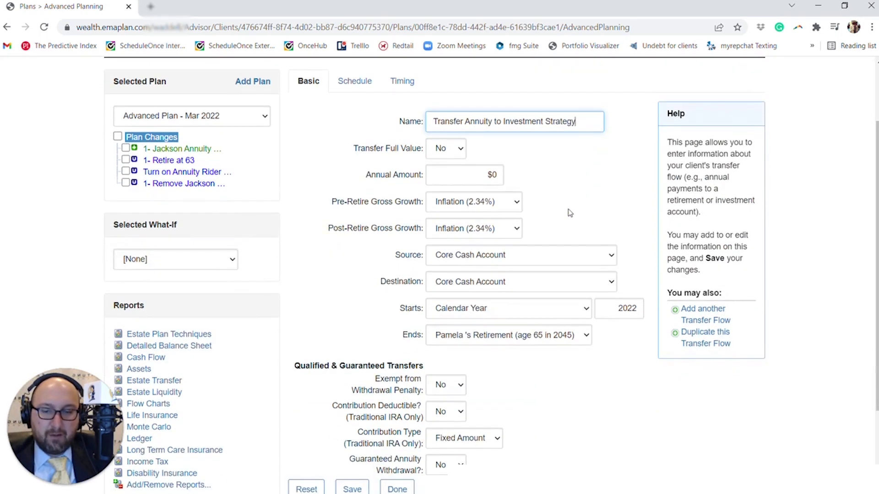
{"action": "scroll", "coordinate": [447, 281], "scroll_direction": "down", "scroll_amount": 2}
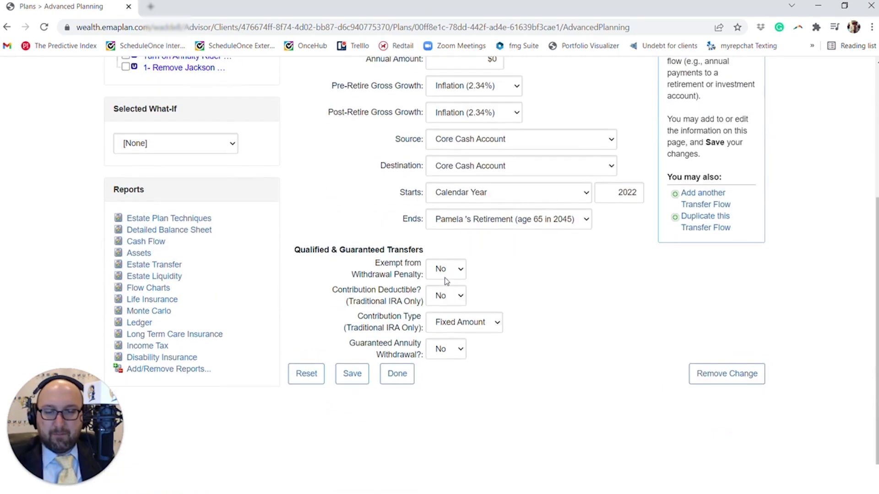
{"action": "mouse_move", "coordinate": [446, 281]}
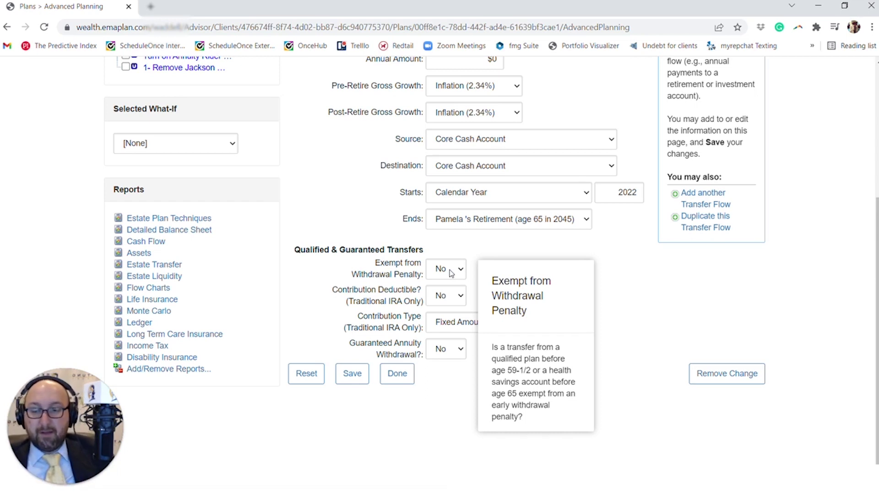
{"action": "scroll", "coordinate": [451, 271], "scroll_direction": "up", "scroll_amount": 4}
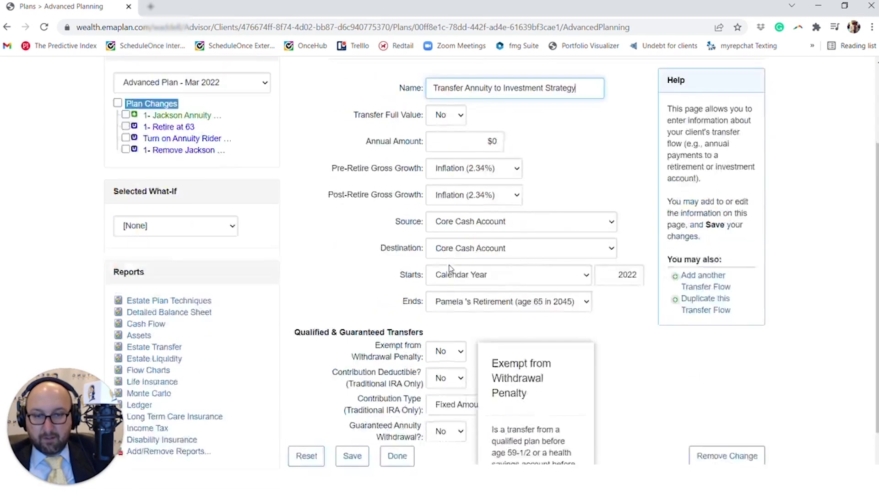
{"action": "left_click", "coordinate": [430, 313]}
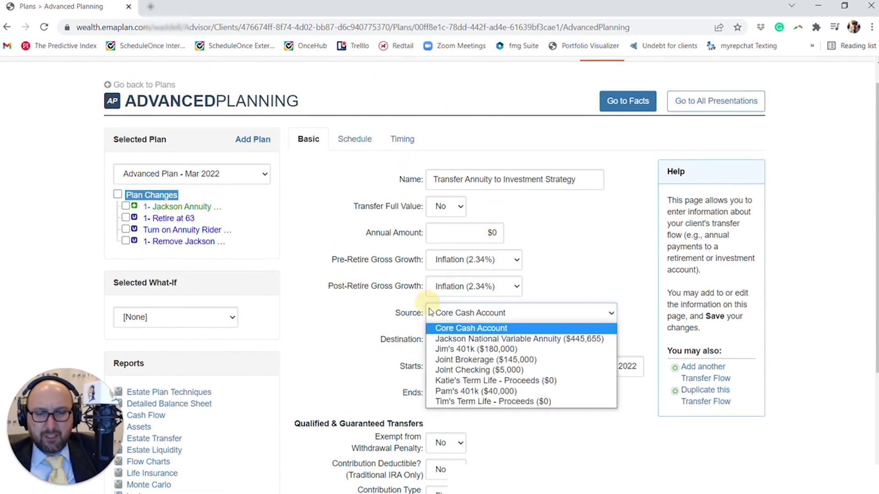
{"action": "left_click", "coordinate": [452, 338]}
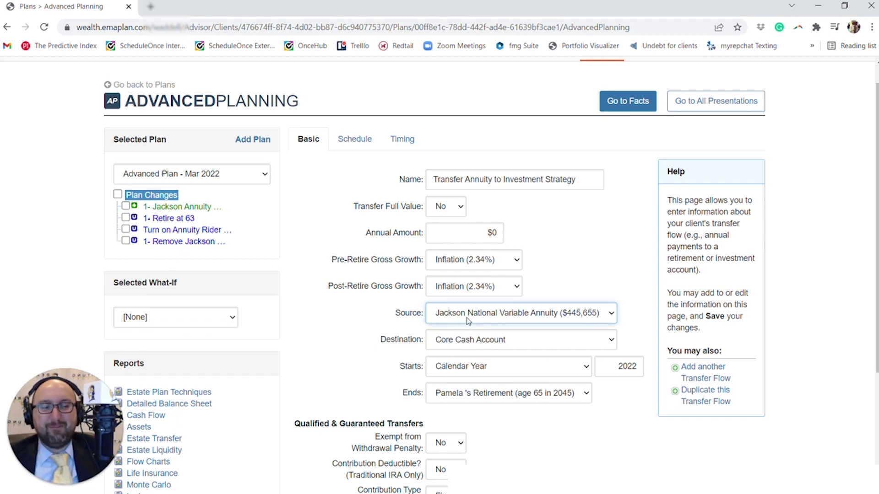
{"action": "left_click", "coordinate": [455, 347]}
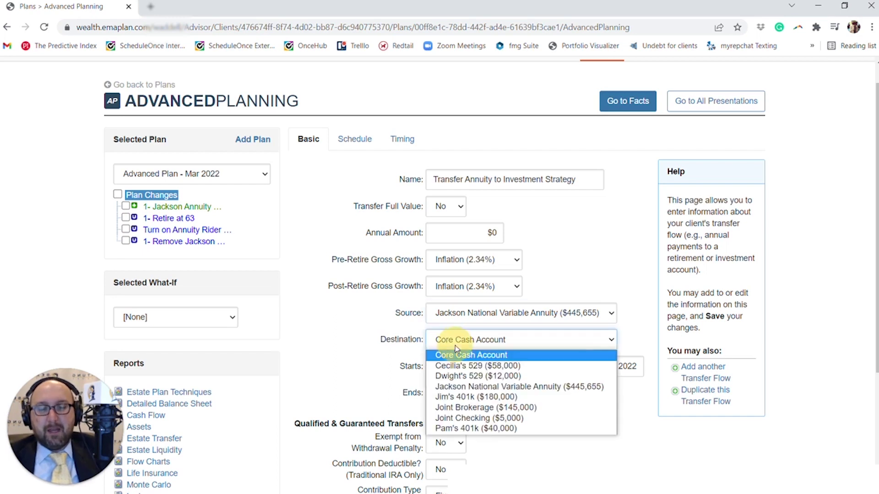
{"action": "left_click", "coordinate": [469, 408]}
{"action": "scroll", "coordinate": [600, 348], "scroll_direction": "down", "scroll_amount": 2}
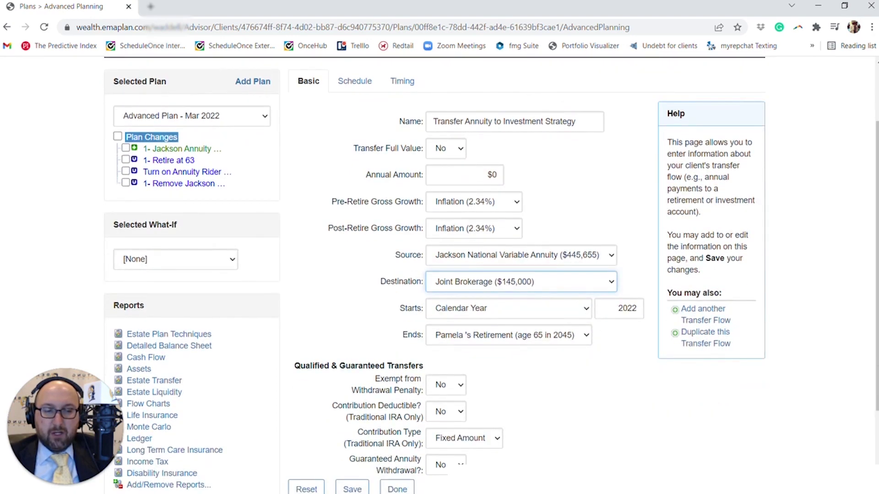
{"action": "left_click", "coordinate": [599, 284]}
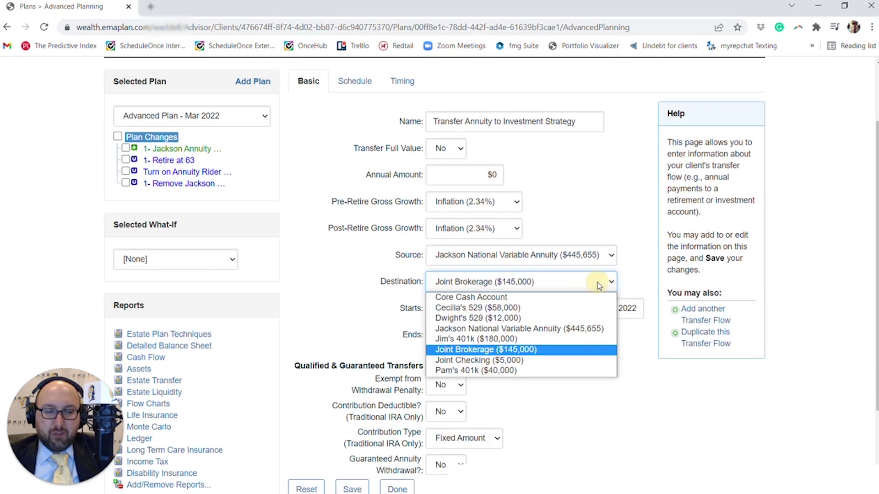
{"action": "left_click", "coordinate": [562, 340]}
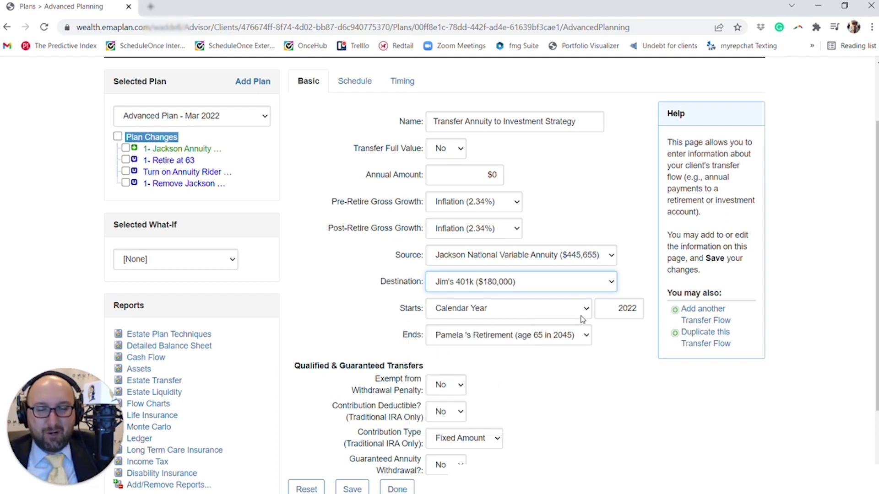
- Set Transfer Full Value to Yes for the annuity transfer and save the transfer flow
{"action": "scroll", "coordinate": [594, 344], "scroll_direction": "down", "scroll_amount": 1}
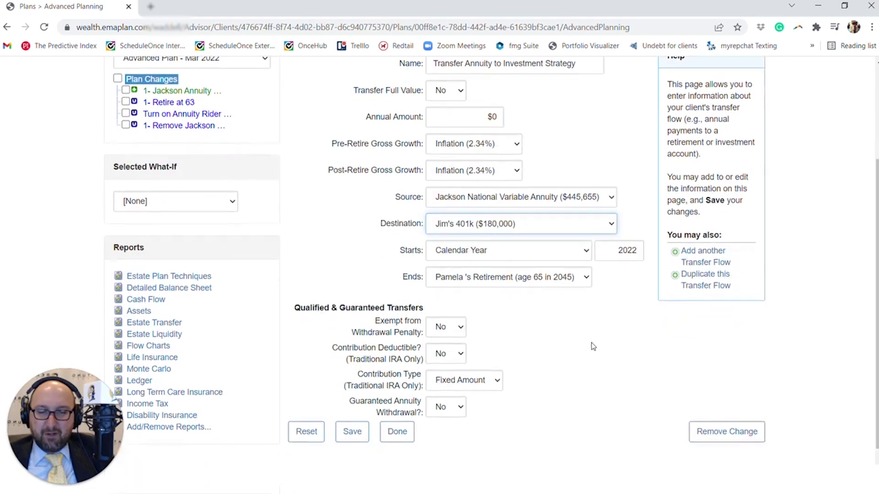
{"action": "scroll", "coordinate": [481, 165], "scroll_direction": "up", "scroll_amount": 2}
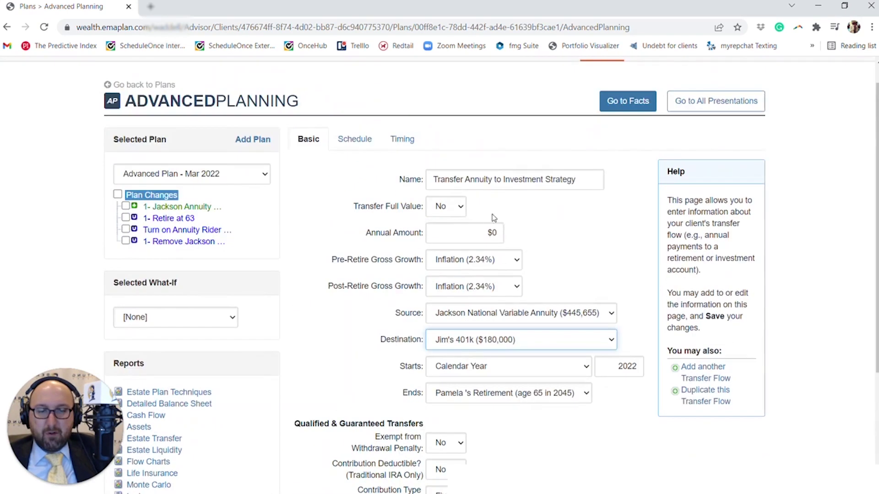
{"action": "left_click", "coordinate": [451, 208]}
{"action": "left_click", "coordinate": [443, 233]}
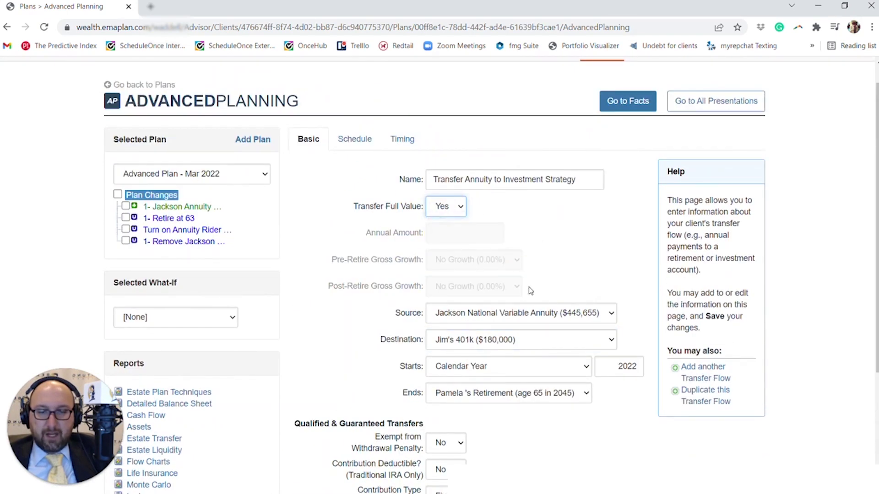
{"action": "scroll", "coordinate": [490, 419], "scroll_direction": "down", "scroll_amount": 3}
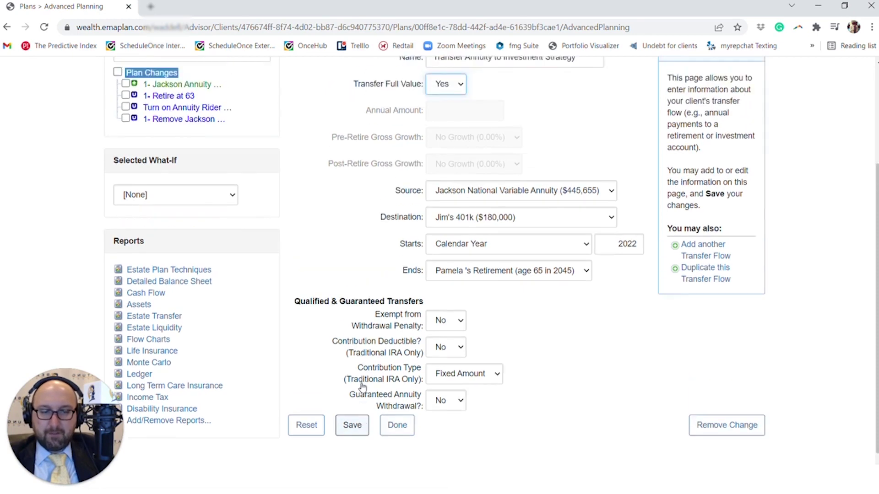
{"action": "left_click", "coordinate": [352, 374]}
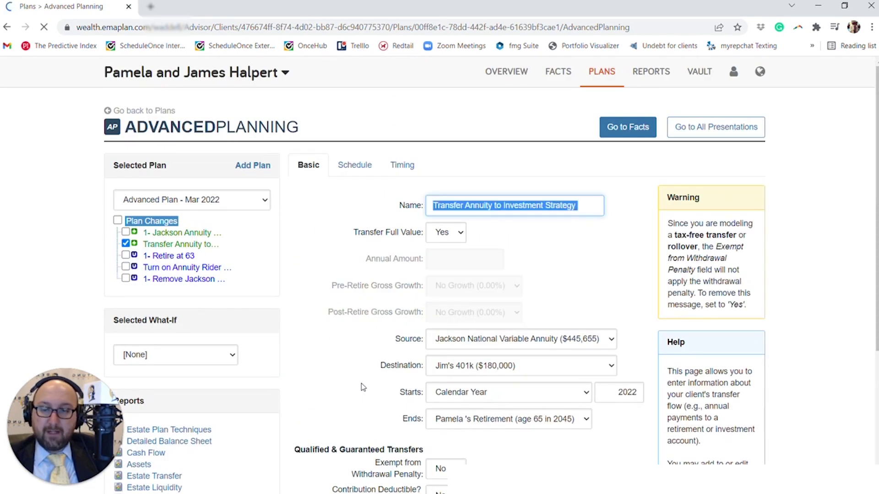
- Review the withdrawal penalty warning and remaining settings of the annuity transfer flow, and return to the plan overview
{"action": "scroll", "coordinate": [363, 387], "scroll_direction": "down", "scroll_amount": 3}
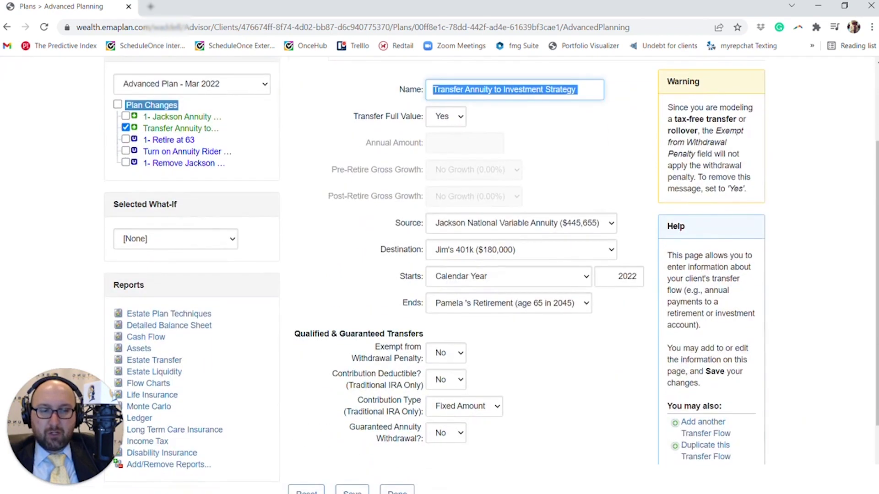
{"action": "left_click_drag", "start_coordinate": [710, 108], "coordinate": [742, 200]}
{"action": "scroll", "coordinate": [721, 226], "scroll_direction": "down", "scroll_amount": 2}
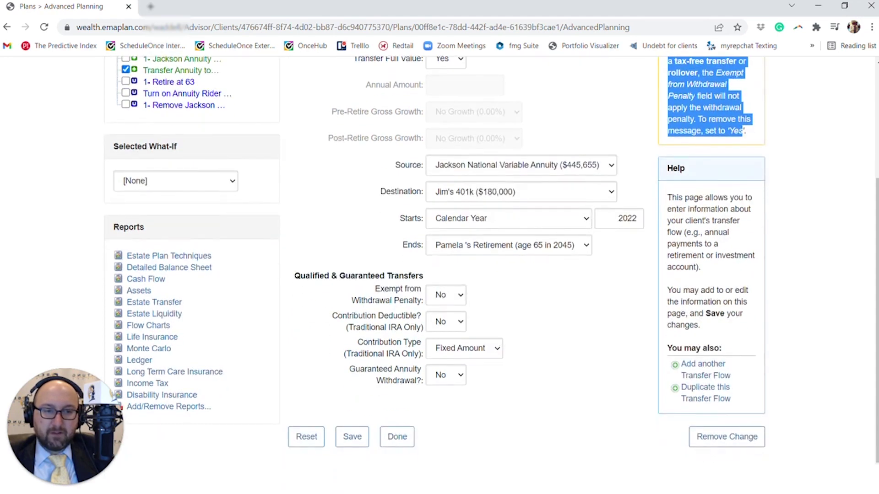
{"action": "scroll", "coordinate": [492, 252], "scroll_direction": "down", "scroll_amount": 1}
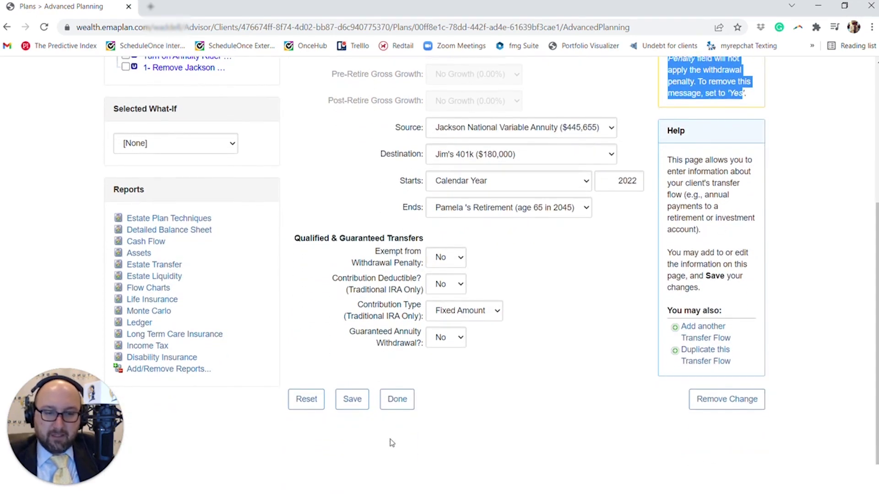
{"action": "left_click", "coordinate": [390, 412]}
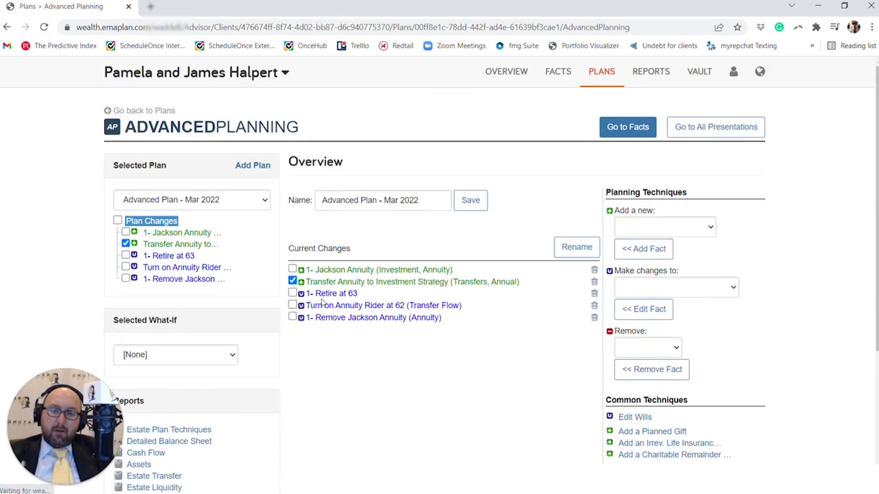
- Add a new Investment fact of type Qualified Retirement to the plan
{"action": "left_click", "coordinate": [654, 227]}
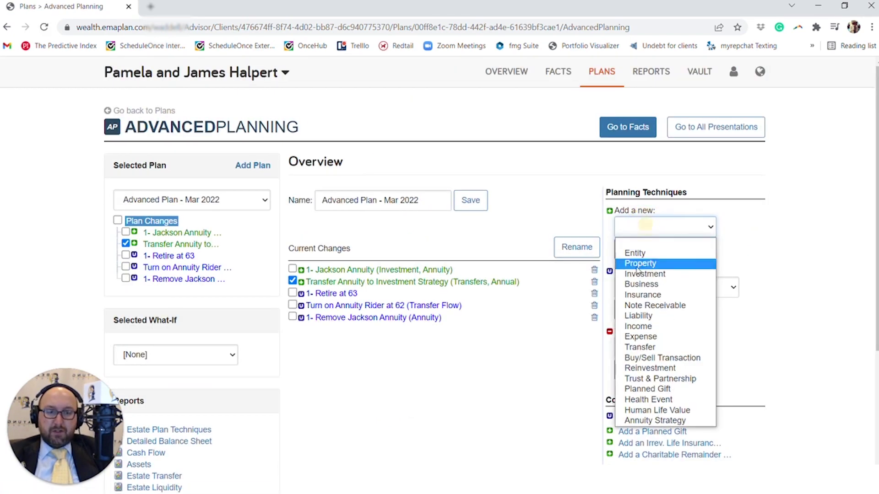
{"action": "left_click", "coordinate": [645, 274]}
{"action": "left_click", "coordinate": [661, 227]}
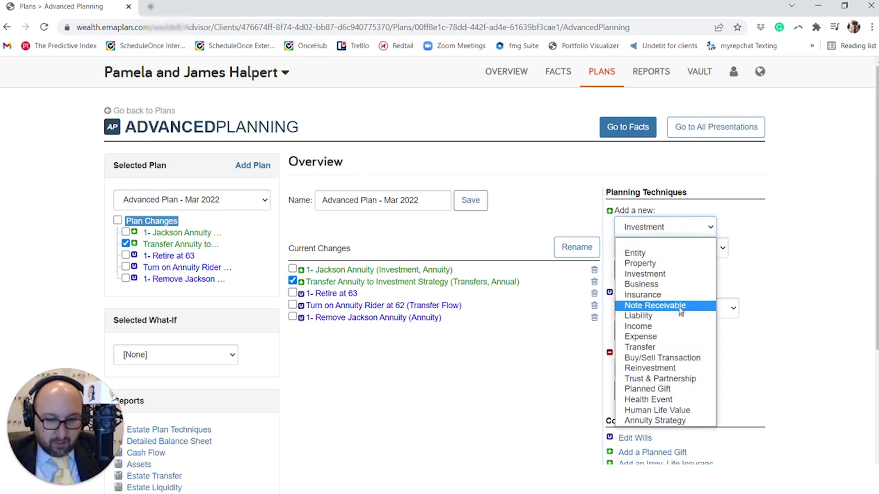
{"action": "left_click", "coordinate": [721, 247]}
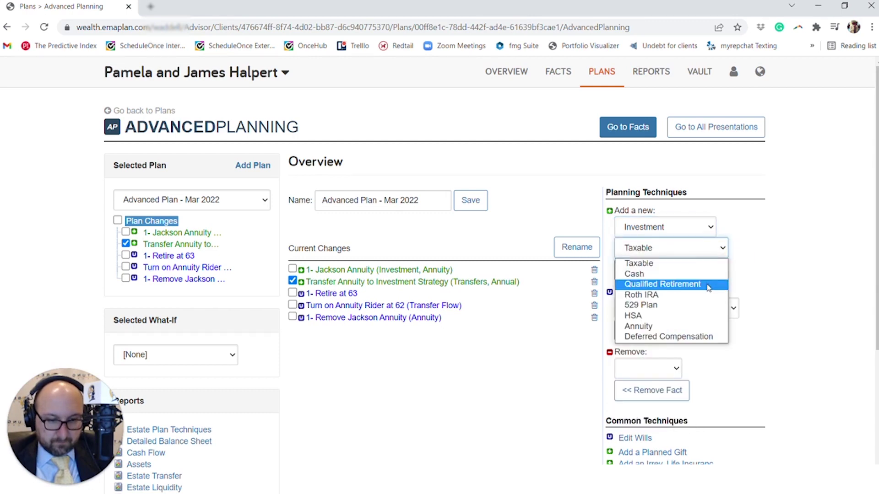
{"action": "left_click", "coordinate": [708, 284]}
{"action": "left_click", "coordinate": [664, 272]}
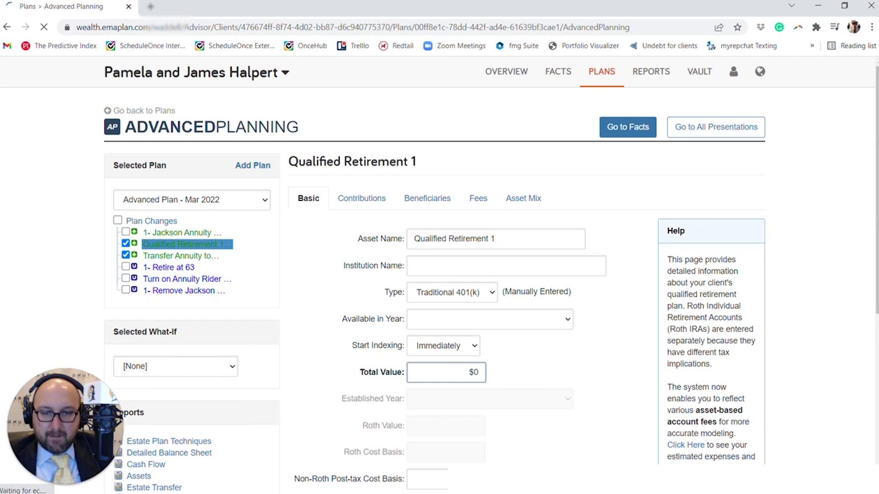
- Name the new qualified retirement asset "IRA" and set its account type to IRA
{"action": "type", "text": "IRA"}
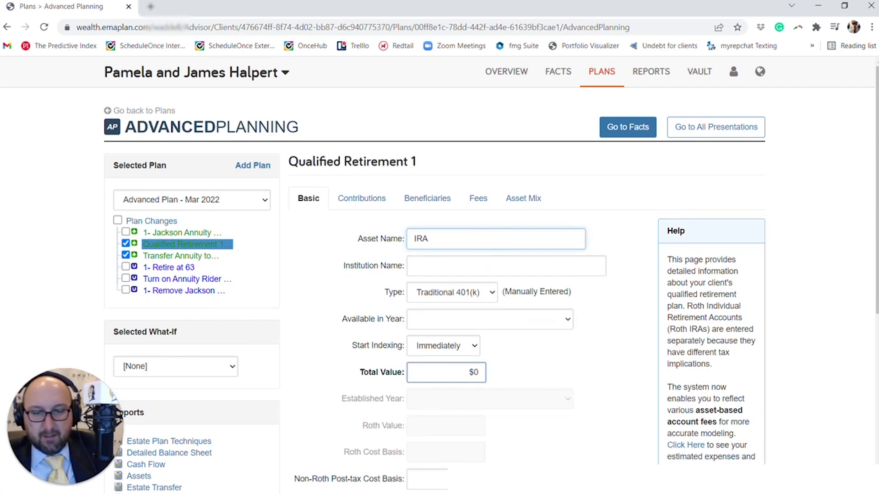
{"action": "scroll", "coordinate": [526, 248], "scroll_direction": "down", "scroll_amount": 4}
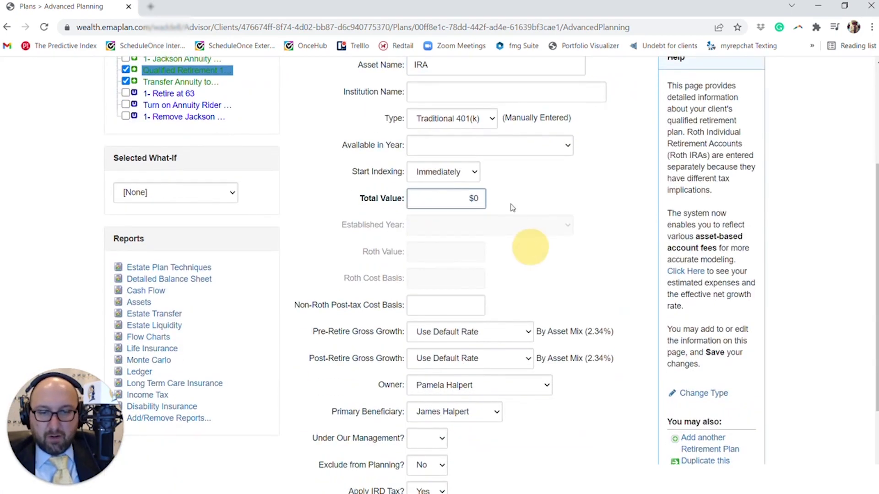
{"action": "left_click", "coordinate": [483, 120]}
{"action": "left_click", "coordinate": [485, 155]}
- Set the IRA's pre-retirement gross growth to Growth (9.19%), choose Beratung Balanced (8.03%) for post-retirement growth, and save the account
{"action": "scroll", "coordinate": [499, 192], "scroll_direction": "down", "scroll_amount": 3}
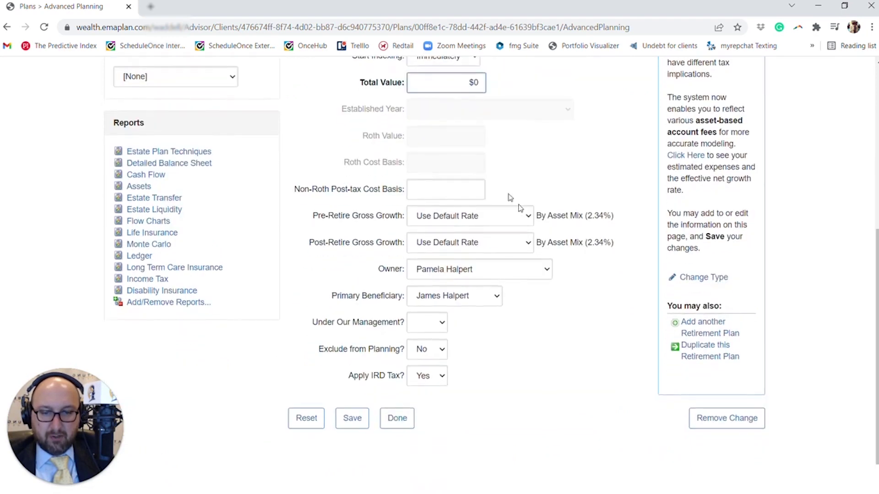
{"action": "left_click", "coordinate": [514, 222]}
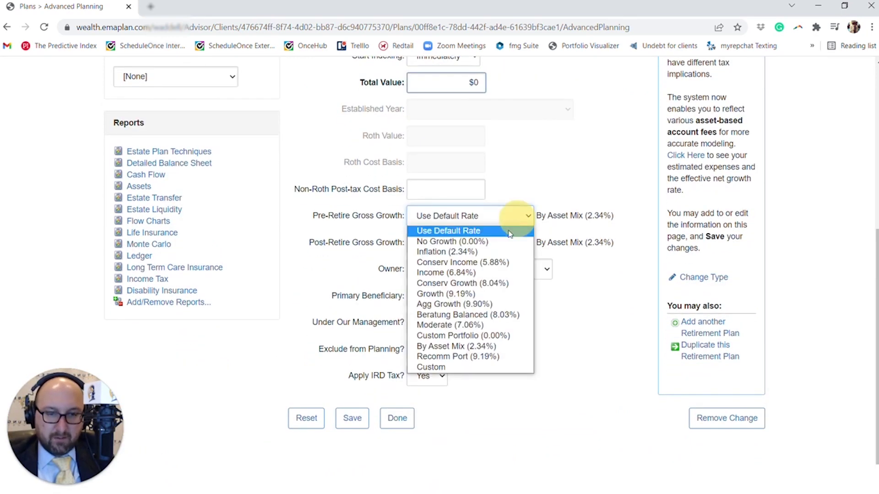
{"action": "left_click", "coordinate": [468, 294]}
{"action": "left_click", "coordinate": [483, 245]}
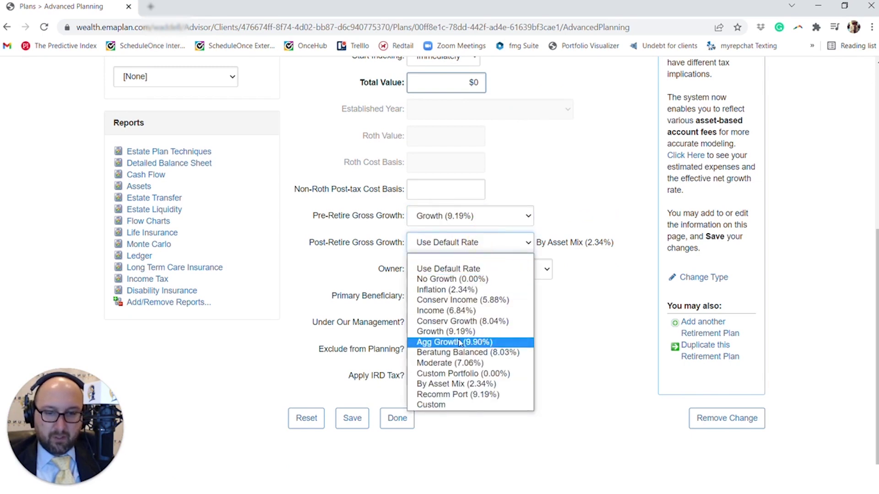
{"action": "left_click", "coordinate": [457, 354]}
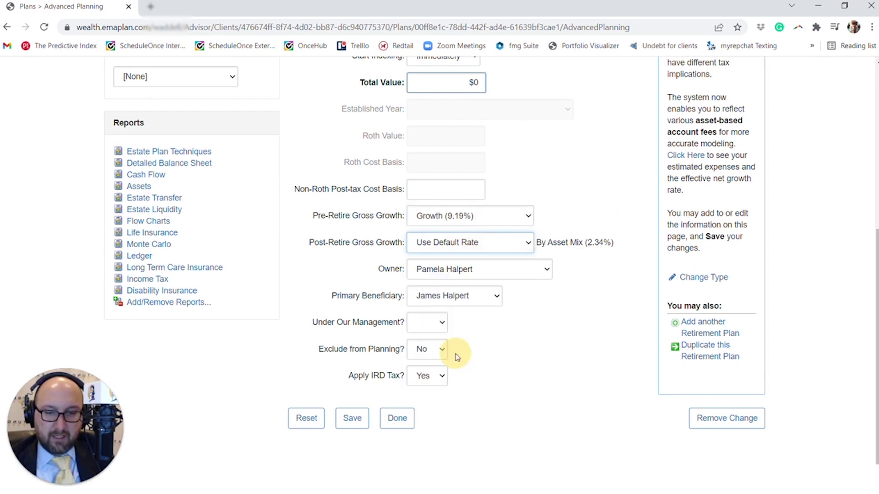
{"action": "left_click", "coordinate": [360, 429]}
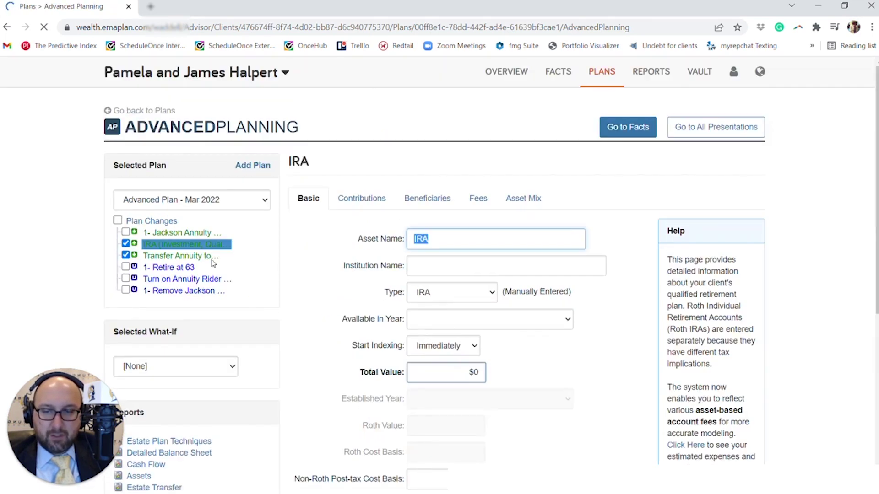
- Open the Transfer Annuity to Investment Strategy flow and review its source and destination
{"action": "left_click", "coordinate": [180, 257]}
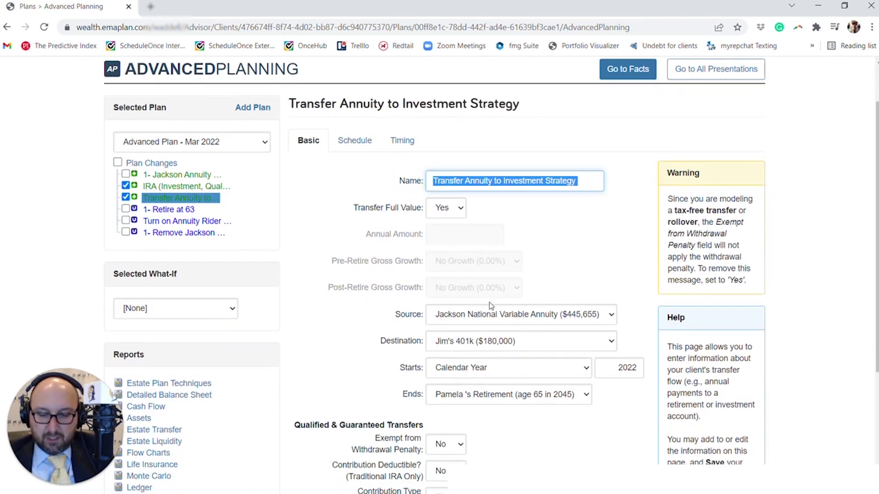
{"action": "scroll", "coordinate": [485, 306], "scroll_direction": "up", "scroll_amount": 1}
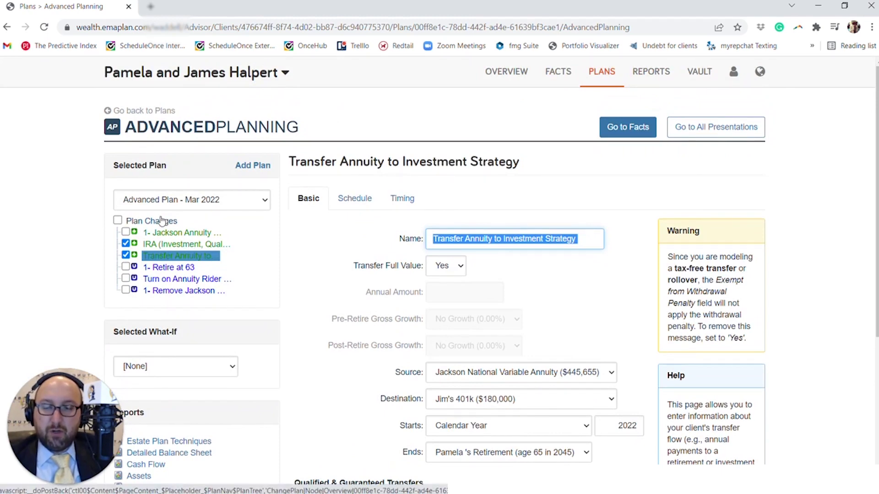
- Open the client's Decision Center and display the Monte Carlo Summary report
{"action": "left_click", "coordinate": [602, 74]}
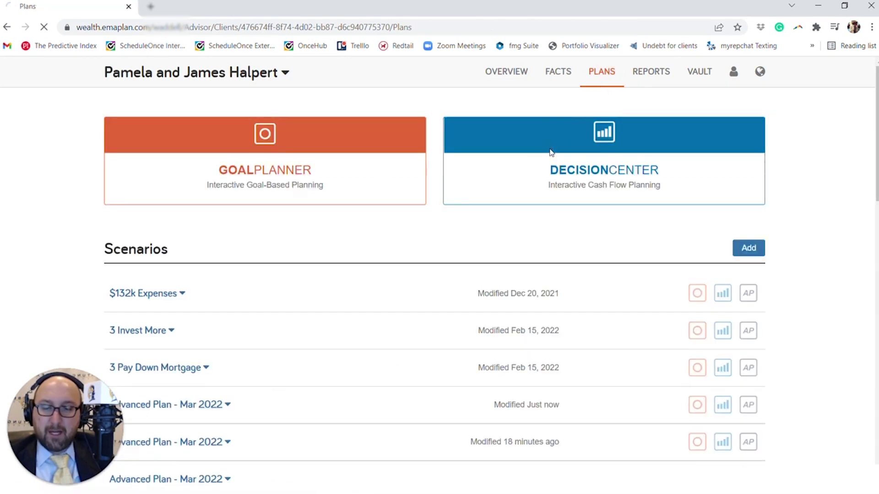
{"action": "left_click", "coordinate": [551, 152]}
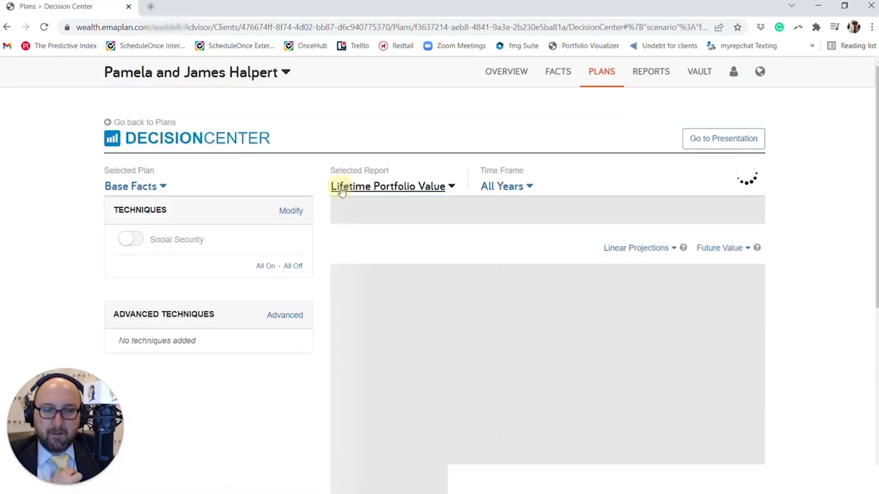
{"action": "left_click", "coordinate": [340, 186]}
{"action": "left_click", "coordinate": [355, 236]}
{"action": "left_click", "coordinate": [461, 186]}
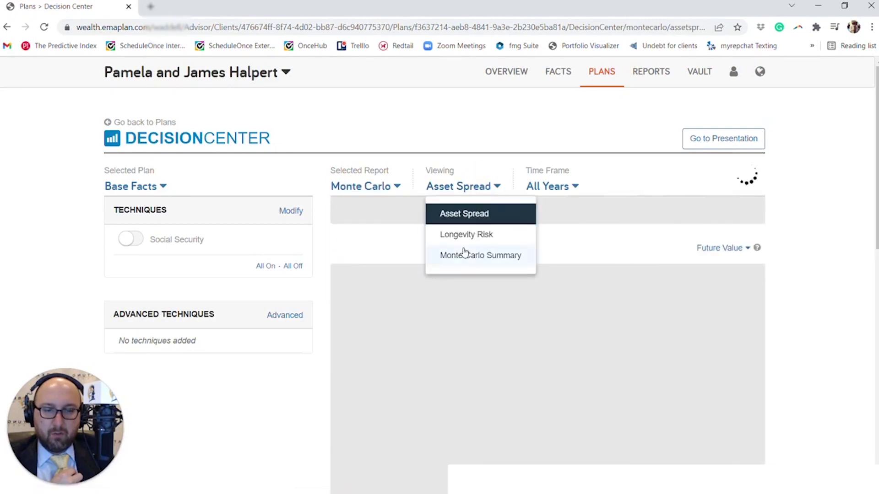
{"action": "left_click", "coordinate": [464, 255]}
- Load the Advanced Plan - Mar 2022 scenario containing the annuity techniques into the Monte Carlo Summary and review its results
{"action": "scroll", "coordinate": [432, 226], "scroll_direction": "down", "scroll_amount": 2}
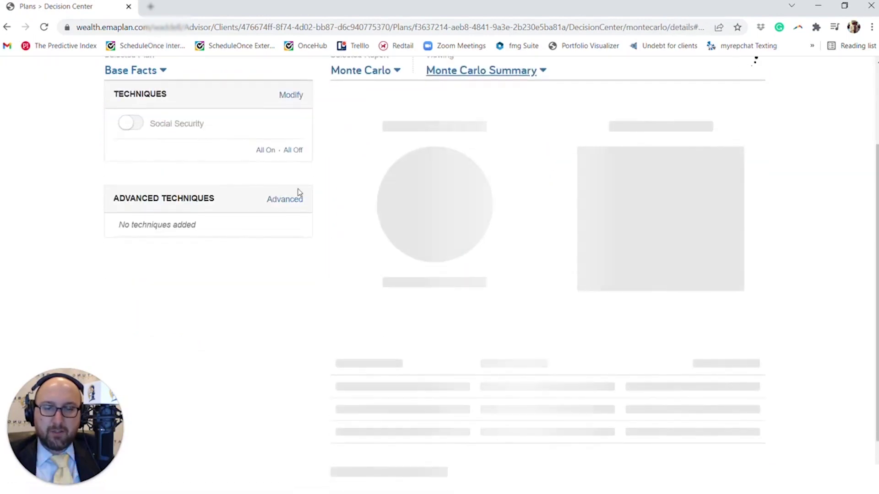
{"action": "left_click", "coordinate": [114, 72]}
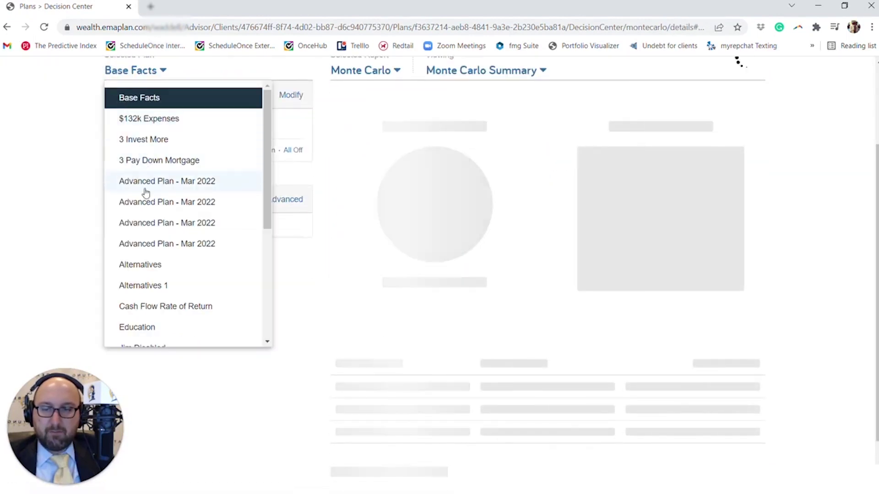
{"action": "scroll", "coordinate": [144, 202], "scroll_direction": "down", "scroll_amount": 1}
{"action": "scroll", "coordinate": [144, 206], "scroll_direction": "down", "scroll_amount": 3}
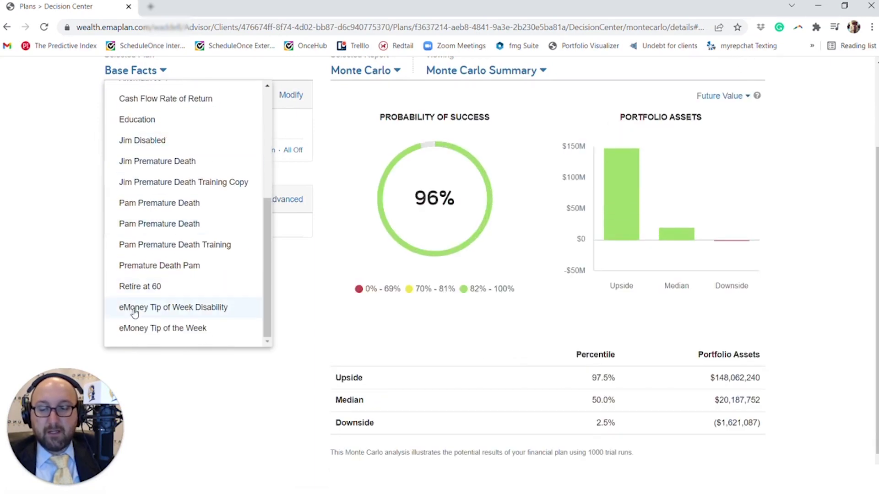
{"action": "scroll", "coordinate": [135, 312], "scroll_direction": "up", "scroll_amount": 1}
{"action": "scroll", "coordinate": [135, 312], "scroll_direction": "down", "scroll_amount": 1}
{"action": "scroll", "coordinate": [134, 312], "scroll_direction": "up", "scroll_amount": 5}
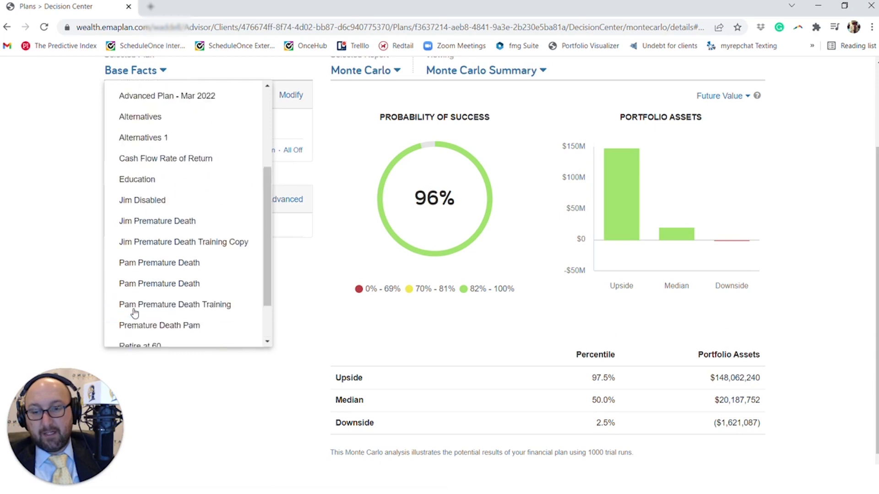
{"action": "left_click", "coordinate": [226, 149]}
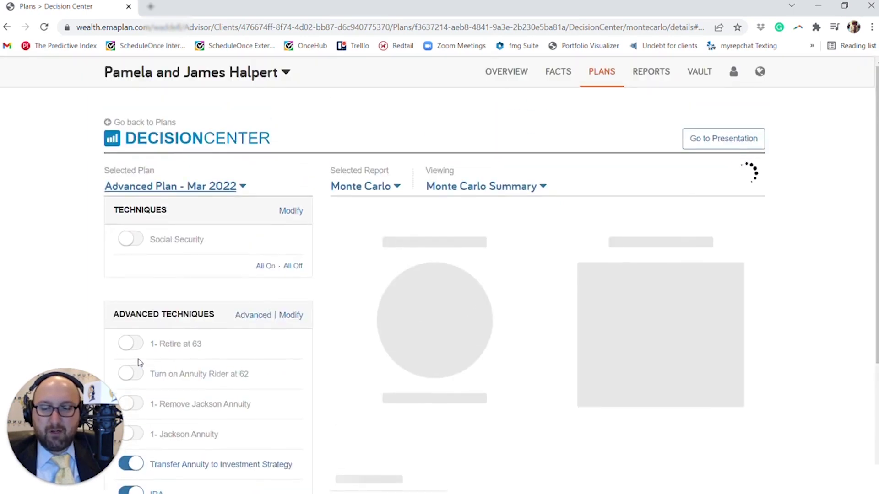
{"action": "scroll", "coordinate": [140, 363], "scroll_direction": "down", "scroll_amount": 4}
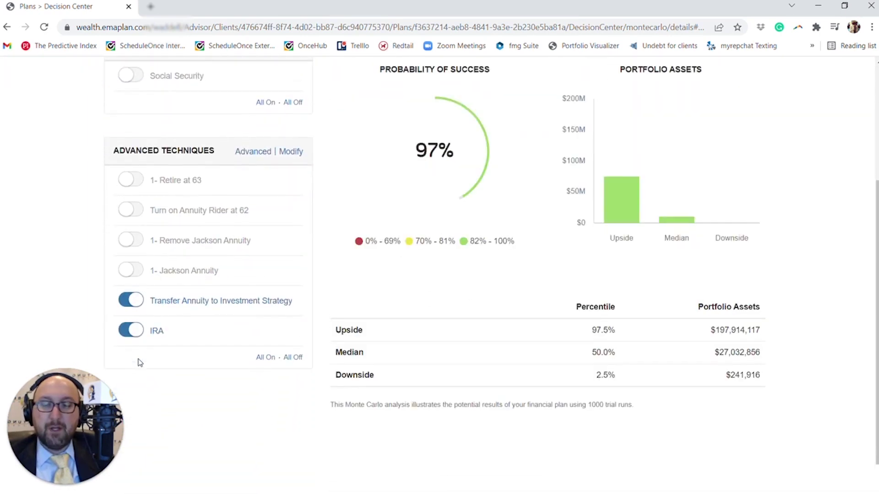